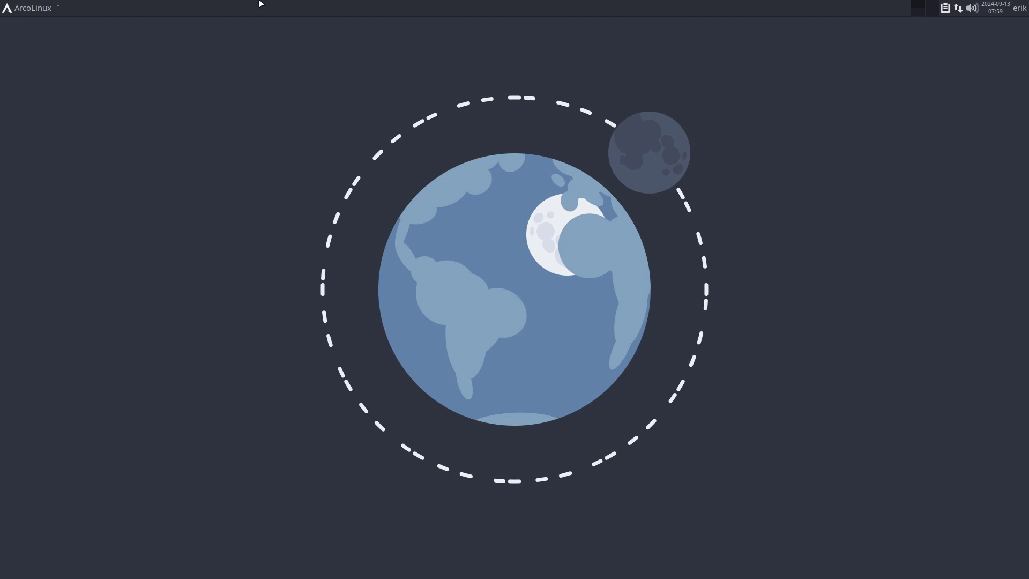
Launch Arch Linux Tweak Tool with the admin password, view its Neofetch Editor page, then close it.
click(5, 10)
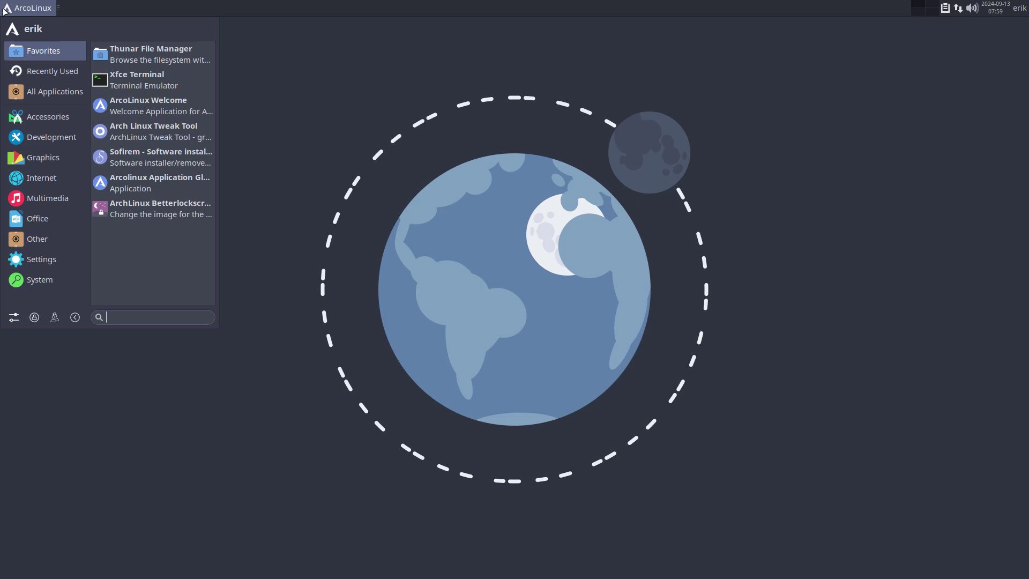
click(161, 141)
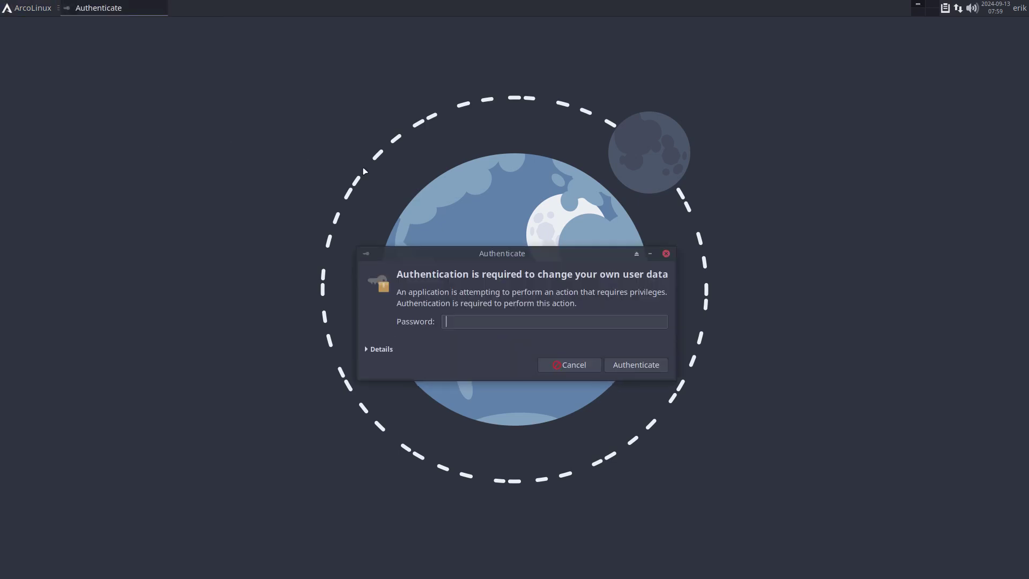
text(••••)
key(Return)
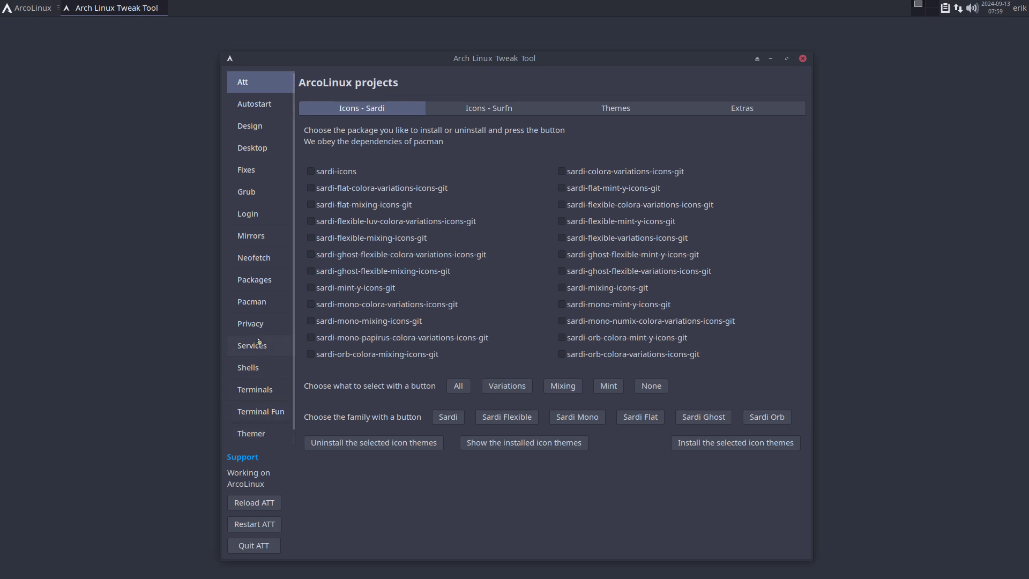
click(257, 257)
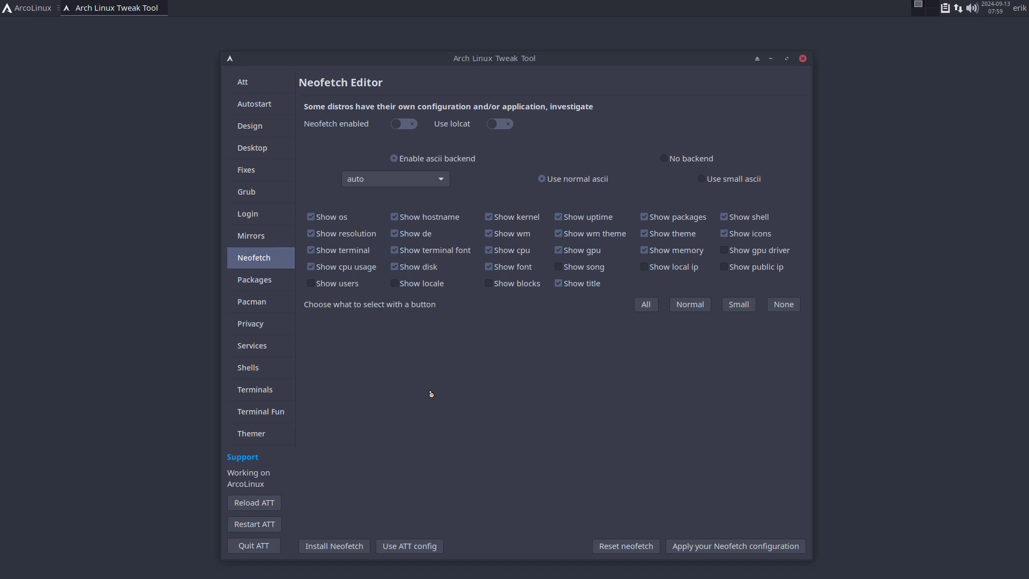
click(803, 60)
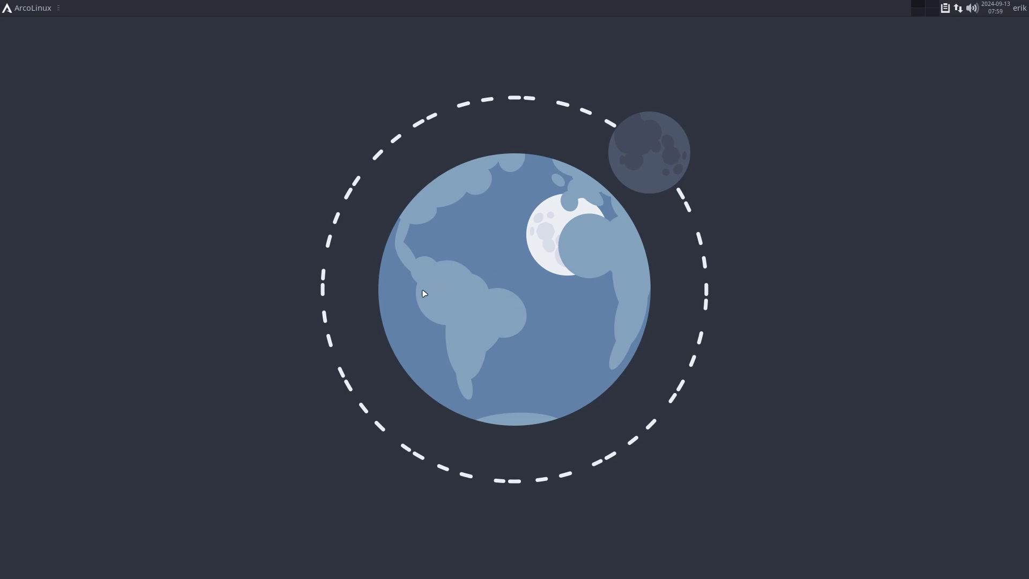
In a new terminal, run update, accept plocate replacing mlocate, and move the window upper right.
key(ctrl+alt+t)
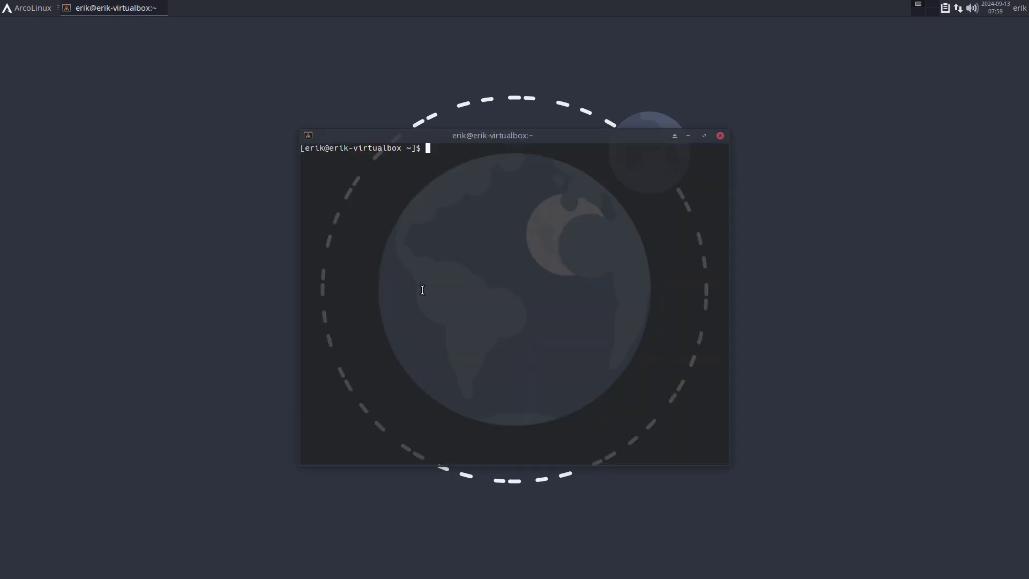
text(update)
key(Return)
key(Return)
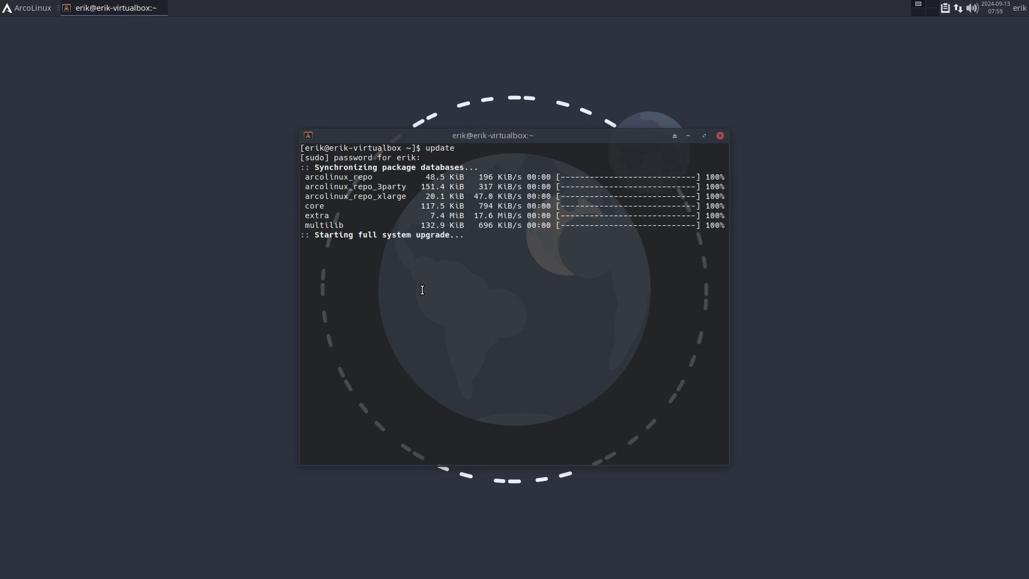
key(Return)
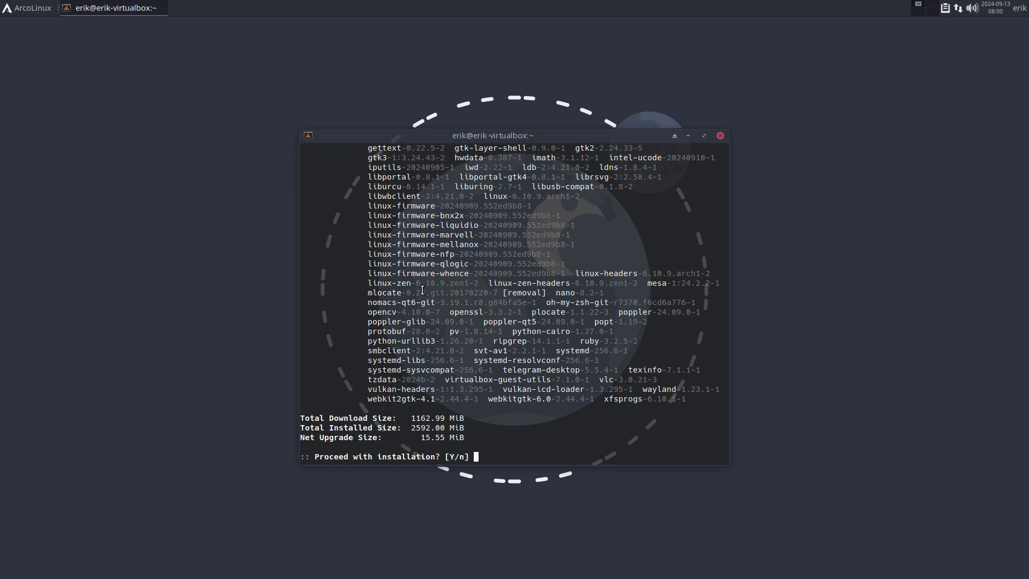
key(Return)
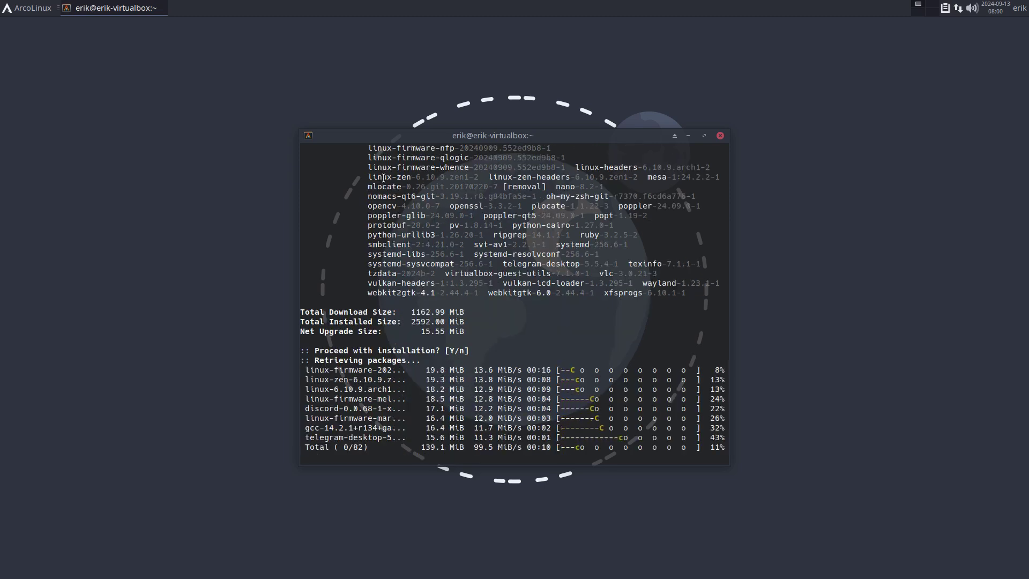
drag(569, 135, 792, 50)
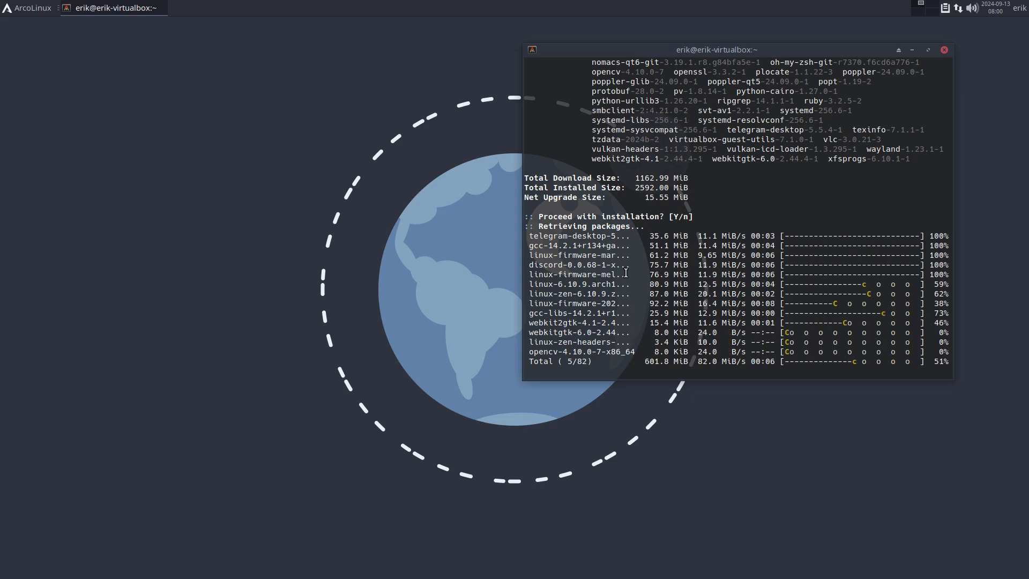
Highlight arcolinux-root-git, arcolinux-system-config-git and the xfsprogs-to-plocate stretch of the package list.
scroll(625, 273, up, 9)
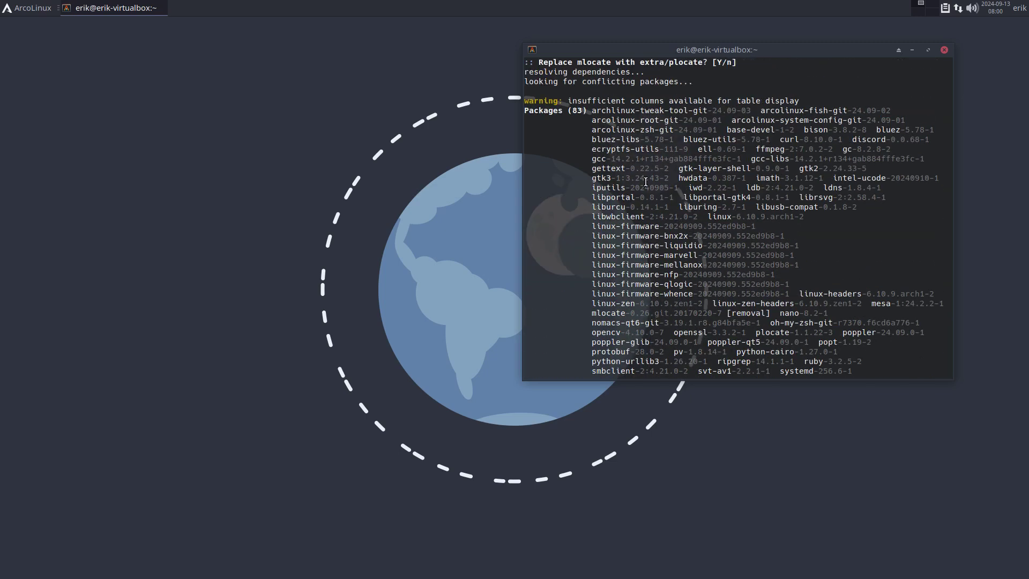
drag(593, 121, 663, 121)
drag(747, 121, 774, 121)
drag(645, 145, 791, 322)
scroll(793, 319, down, 4)
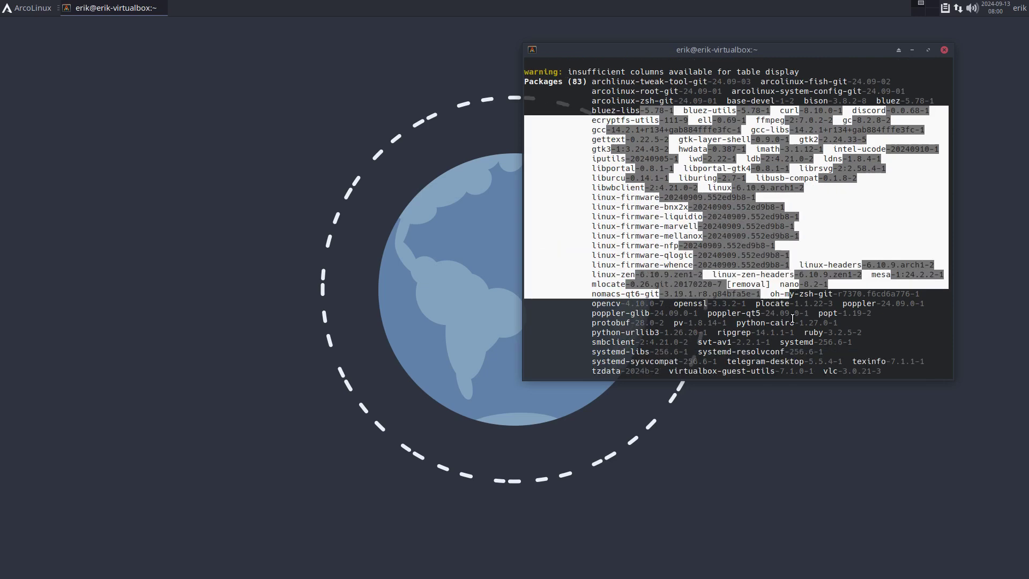
drag(910, 303, 594, 169)
Point out the arcolinux-fish-git, arcolinux-root-git and arcolinux-zsh-git entries, then nudge the window right.
scroll(752, 217, up, 5)
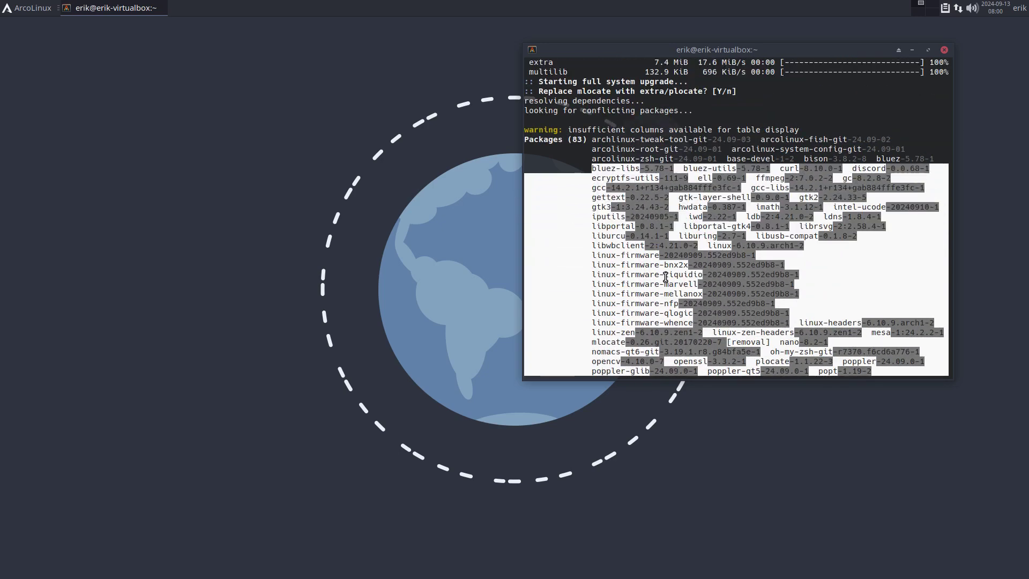
scroll(667, 280, down, 3)
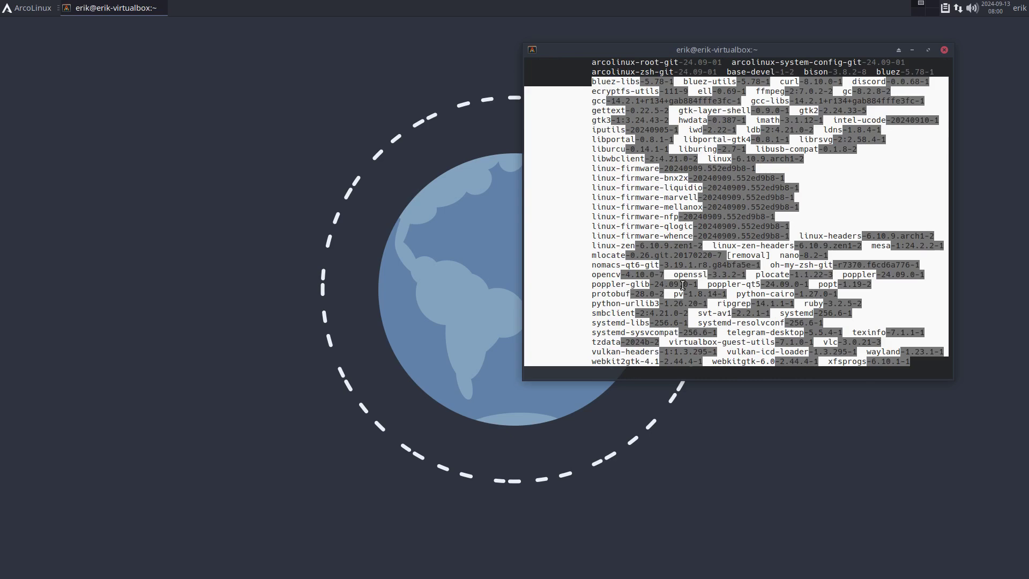
scroll(697, 315, up, 2)
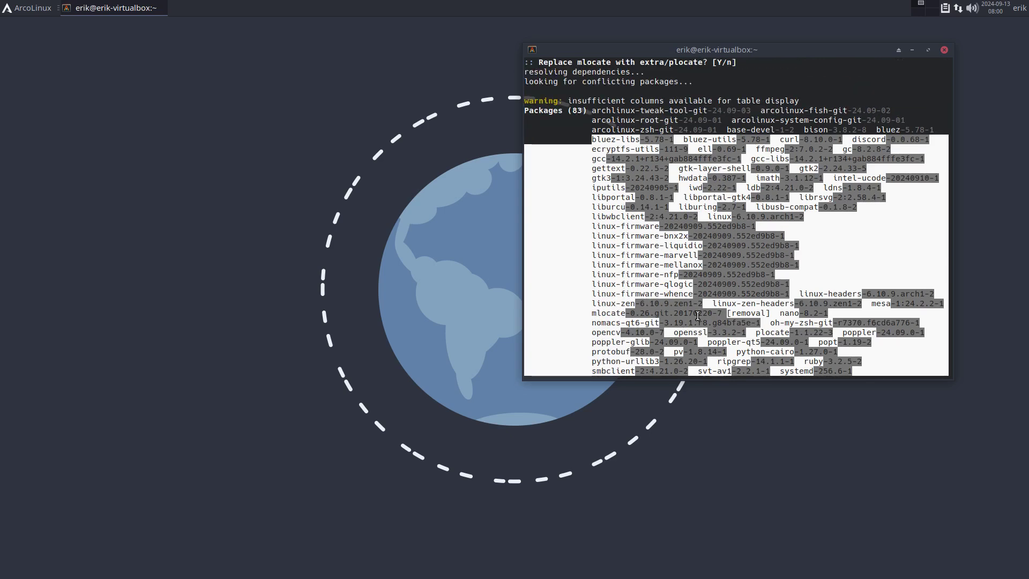
click(695, 129)
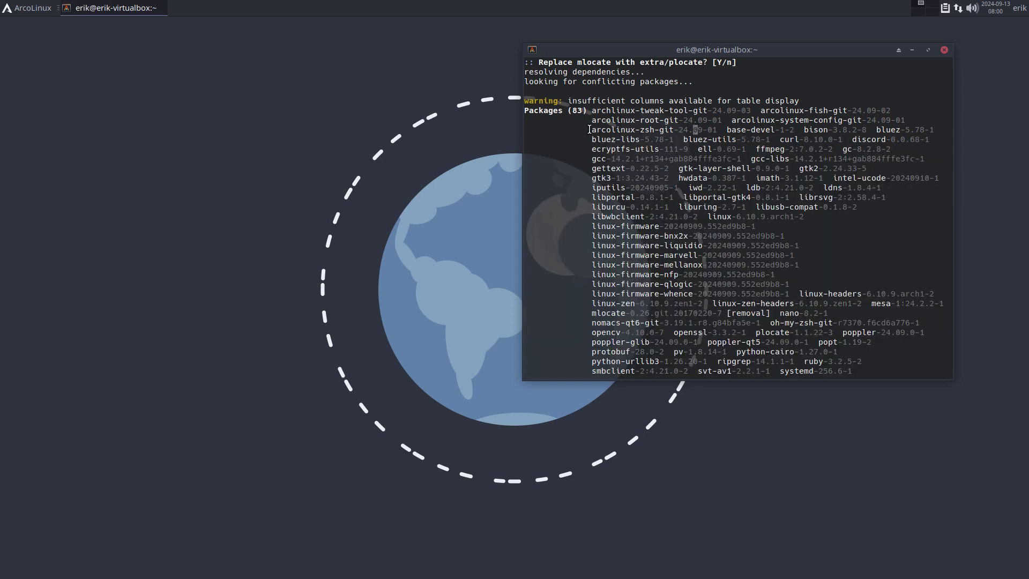
drag(589, 129, 645, 120)
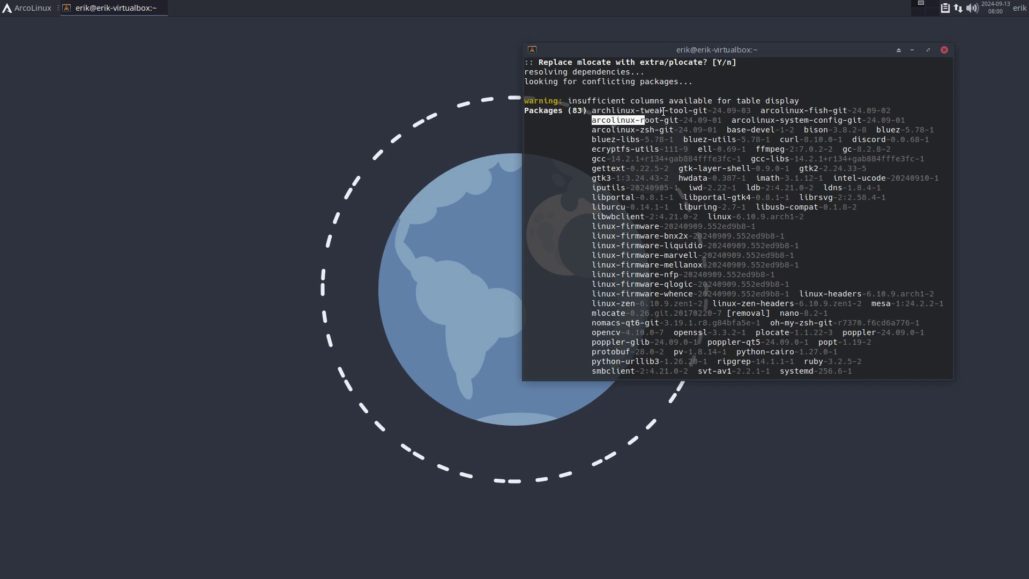
double_click(810, 111)
click(649, 121)
double_click(649, 121)
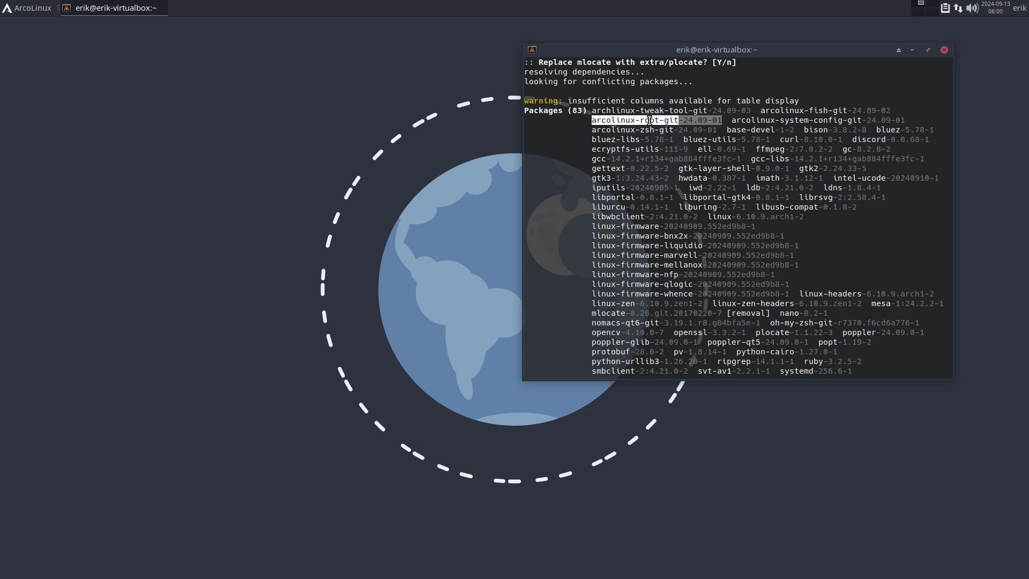
double_click(650, 130)
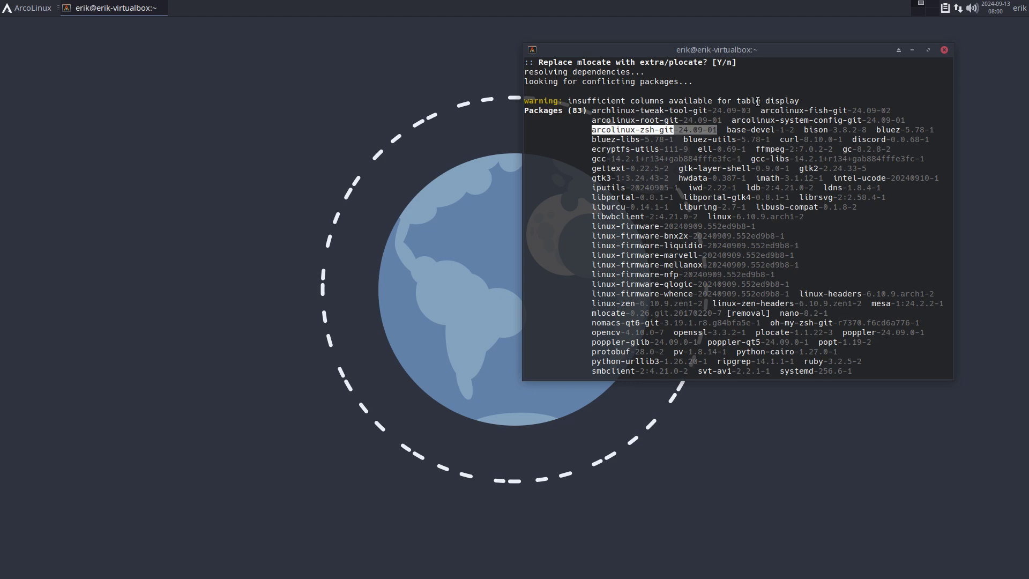
drag(848, 50, 888, 41)
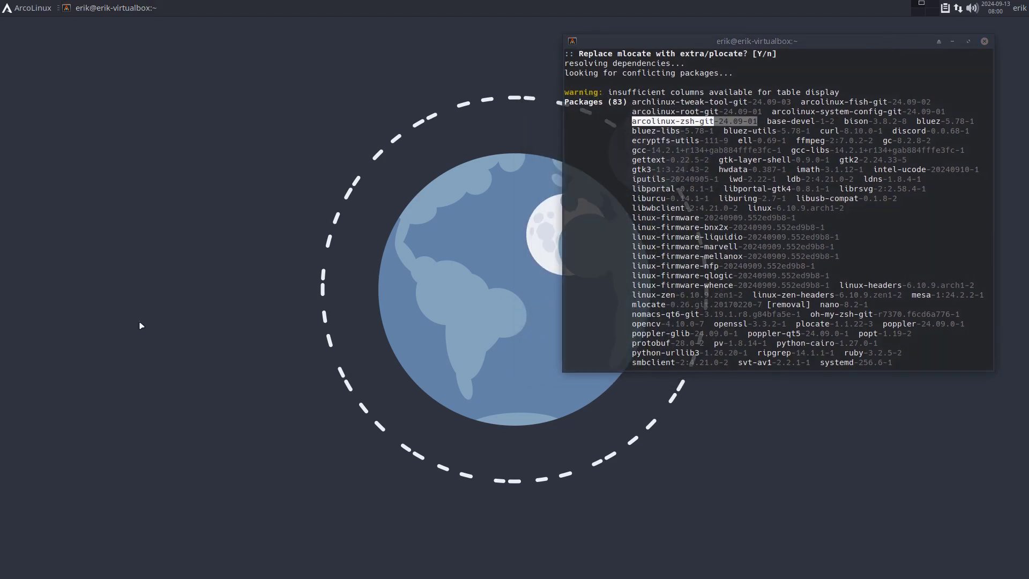
In a second terminal, run ff to find fastfetch missing and type 'sudo pacman -S fastfetch'.
key(ctrl+alt+t)
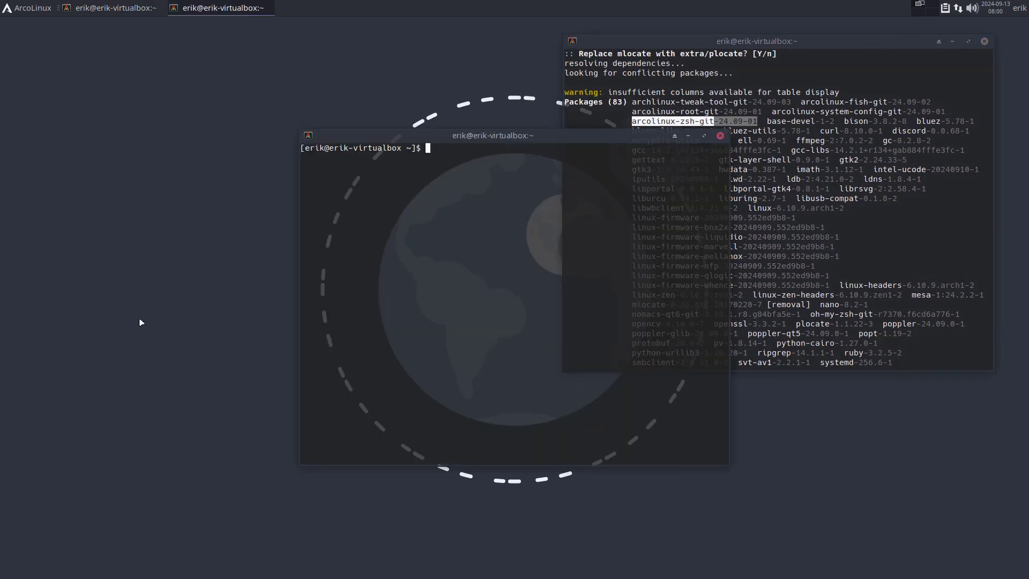
text(ff)
key(Return)
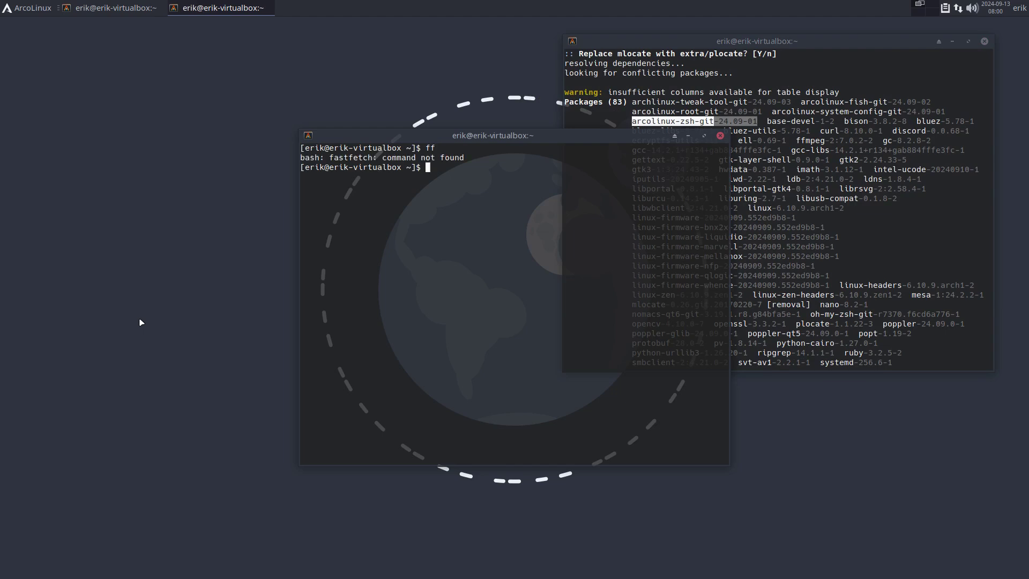
text(sudo pacman -S fastfetch)
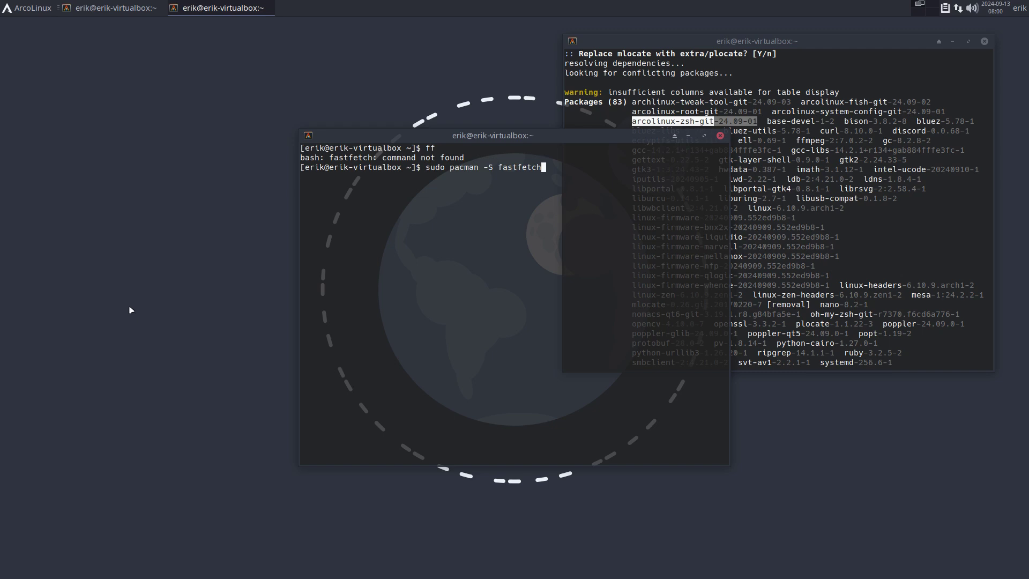
Arrange the two terminals side by side and open the home folder in Thunar.
drag(497, 137, 266, 74)
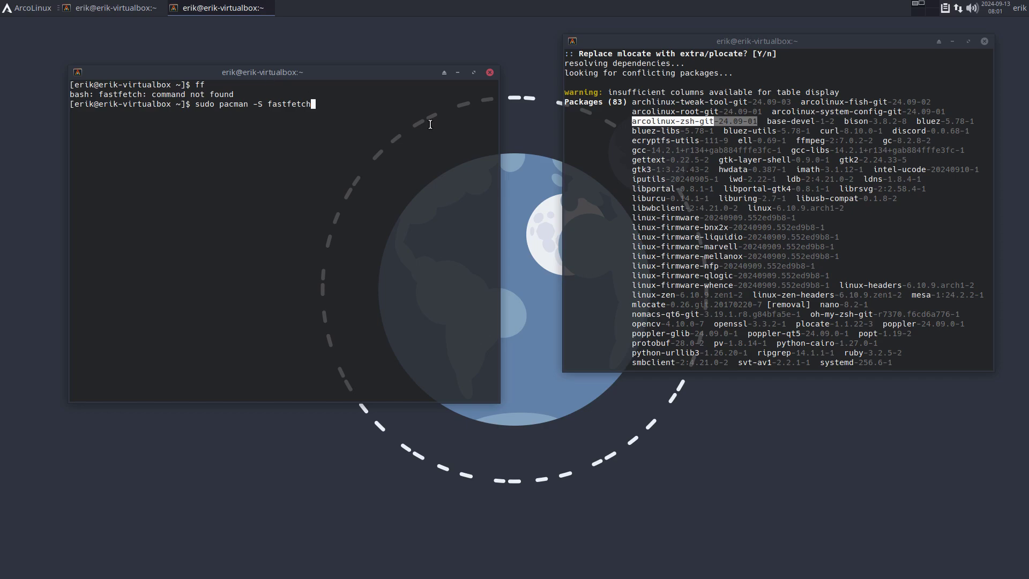
click(793, 344)
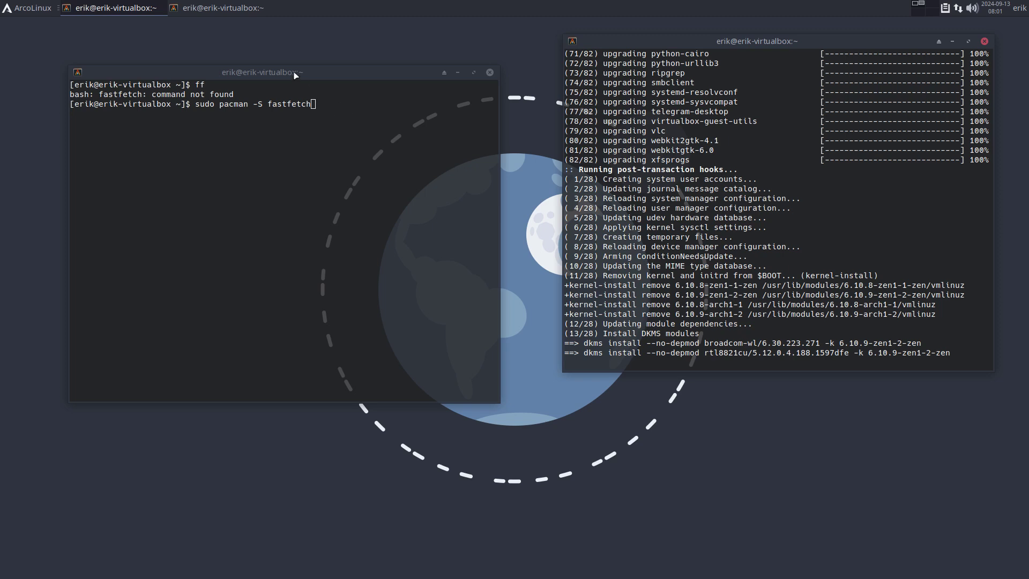
drag(293, 76, 254, 62)
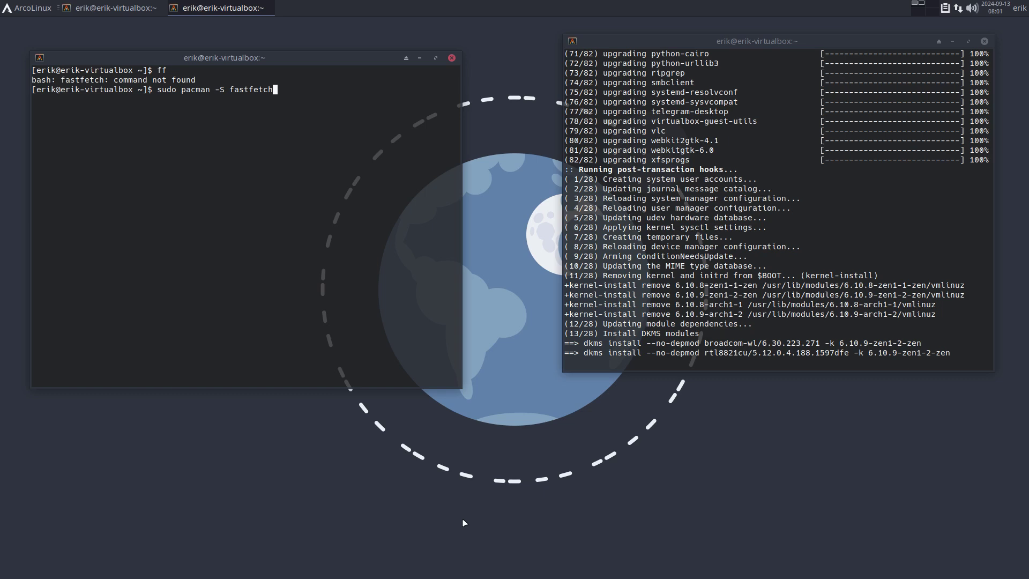
key(super+shift+Return)
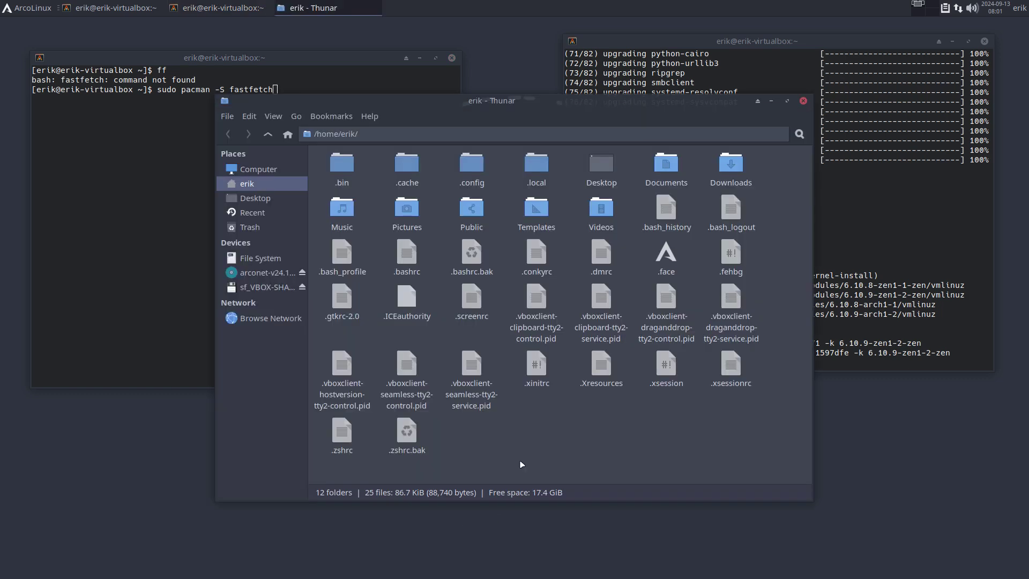
Check .bashrc and .zshrc, then go into .config/fish, select config.fish and move the window down.
click(410, 257)
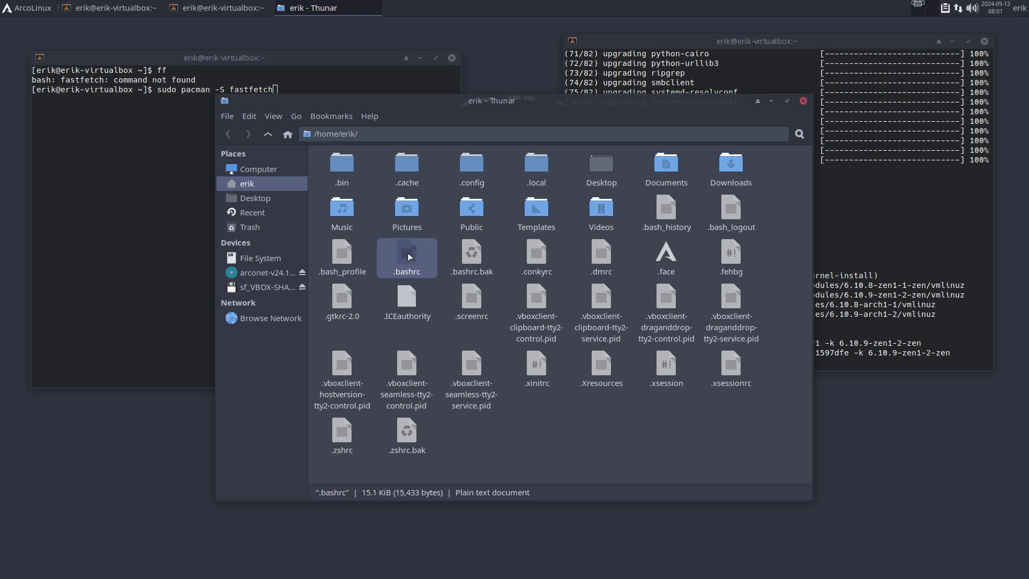
click(346, 435)
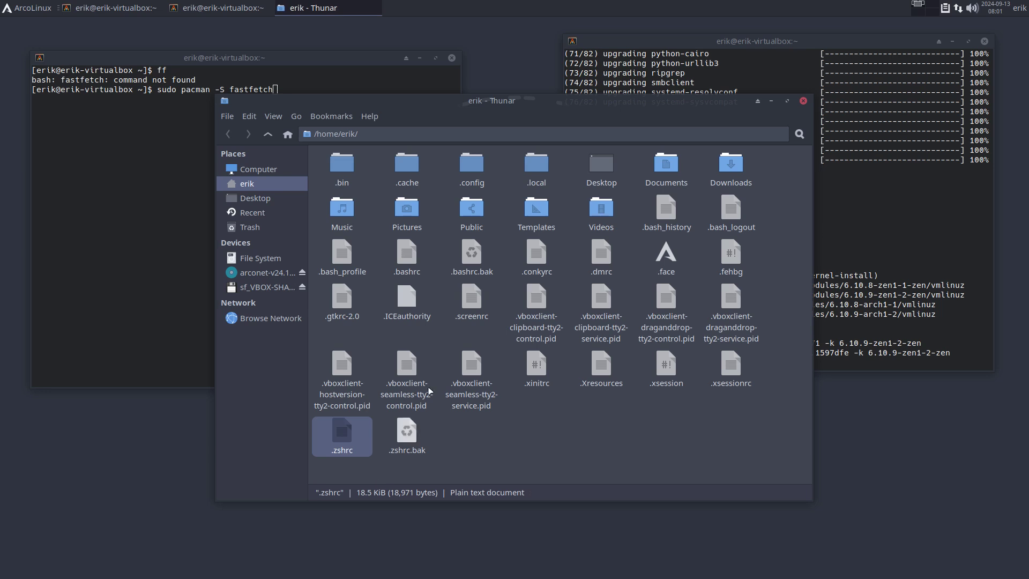
double_click(474, 171)
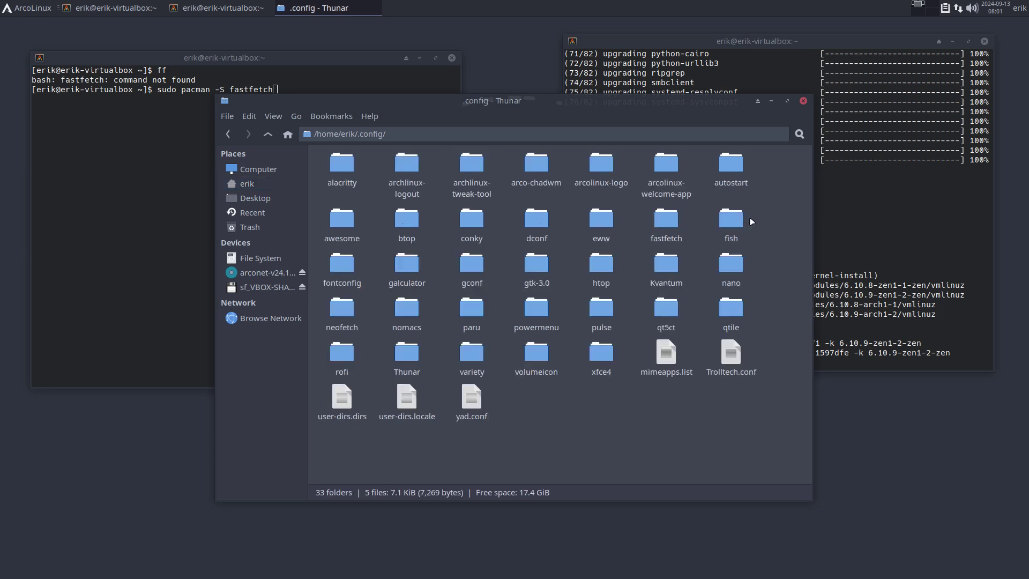
double_click(732, 219)
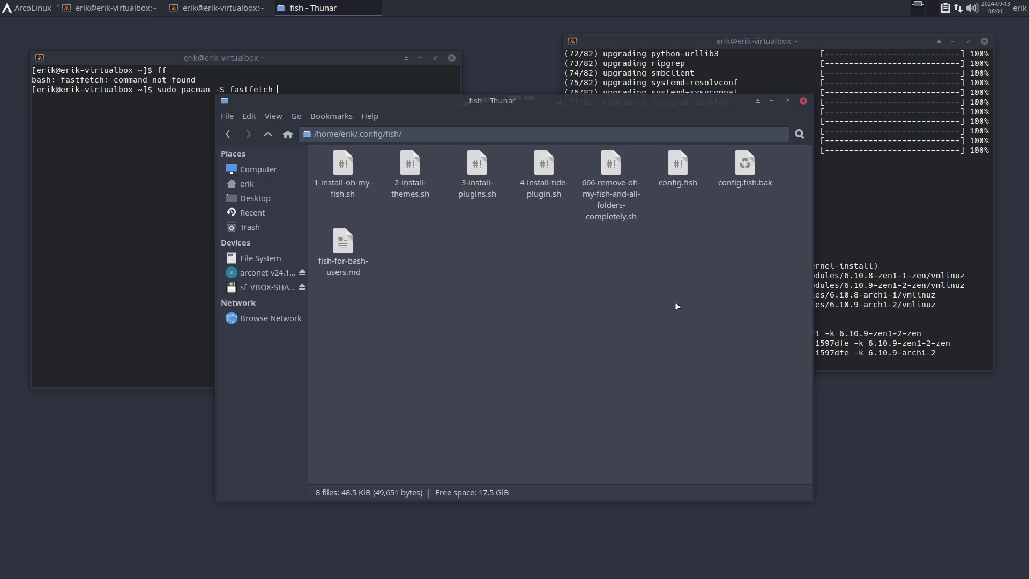
click(677, 169)
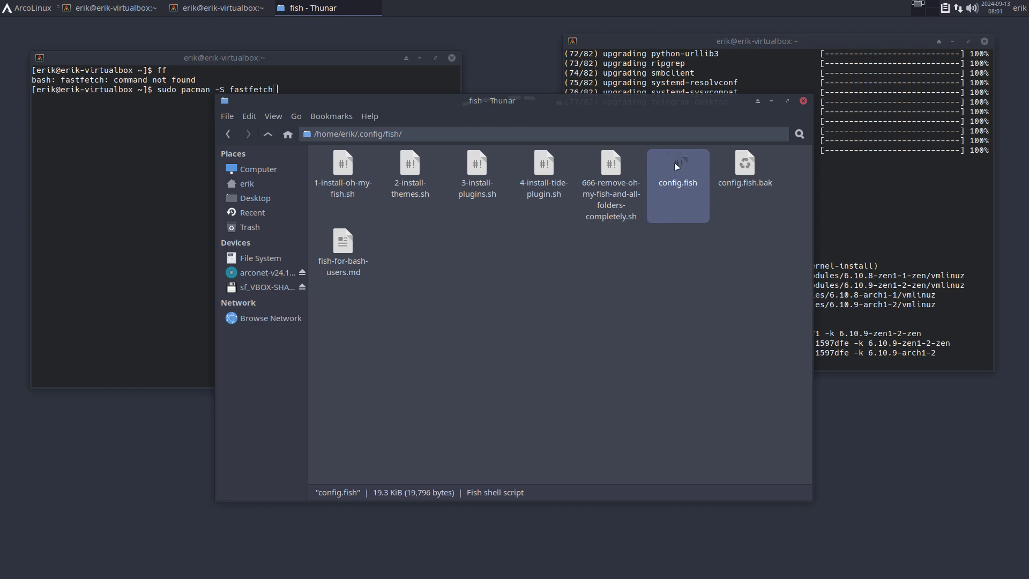
drag(601, 107, 498, 189)
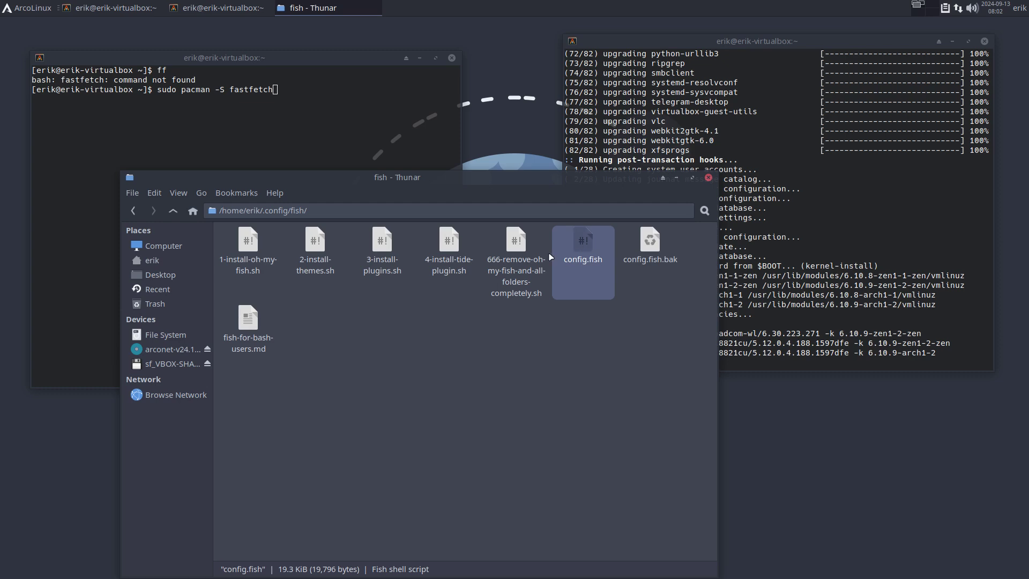
Open config.fish in Sublime Text, enlarge the text, and uncomment fastfetch on line 570.
double_click(553, 255)
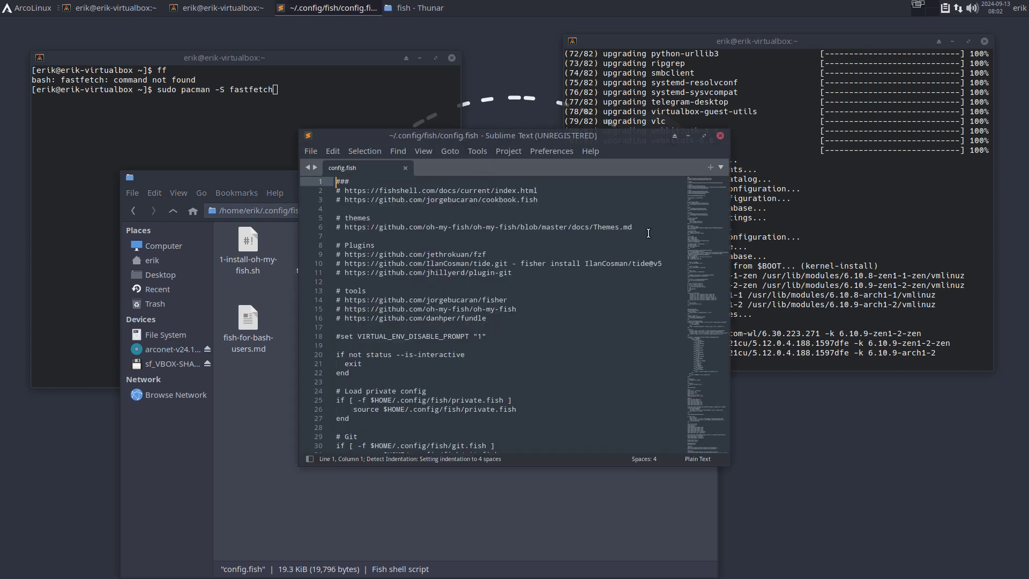
scroll(655, 234, down, 20)
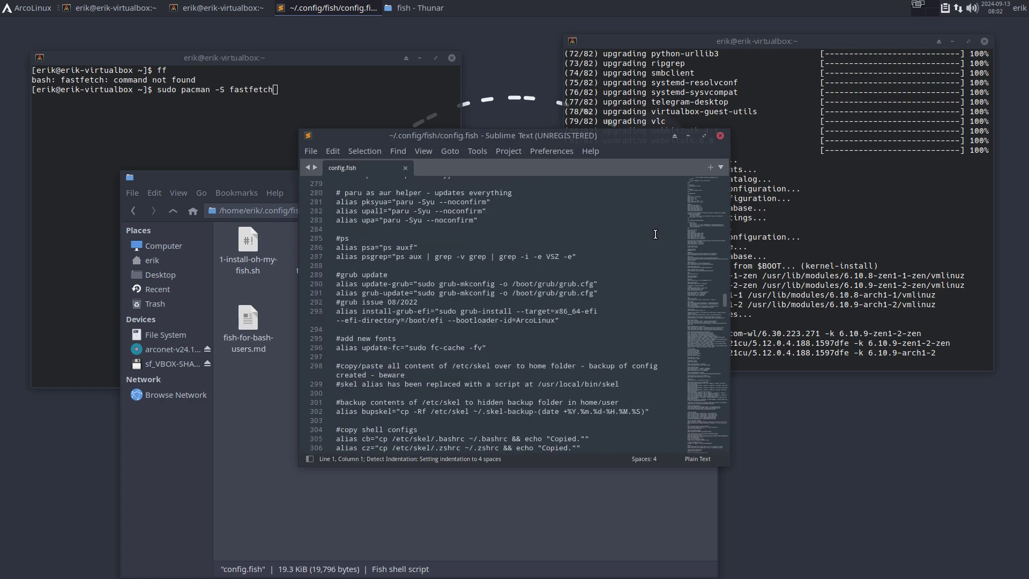
scroll(655, 234, down, 20)
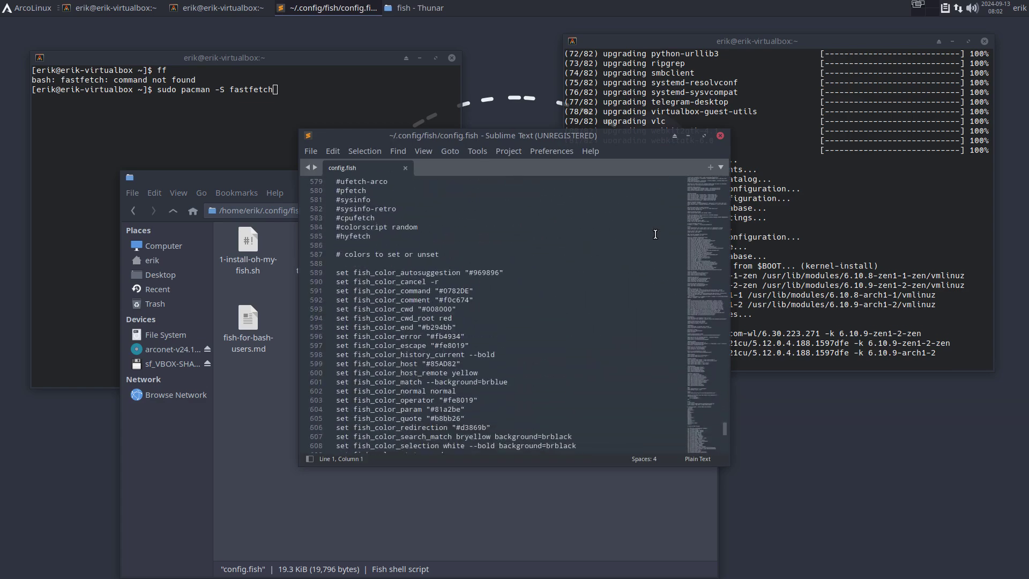
scroll(655, 234, down, 3)
scroll(413, 276, up, 9)
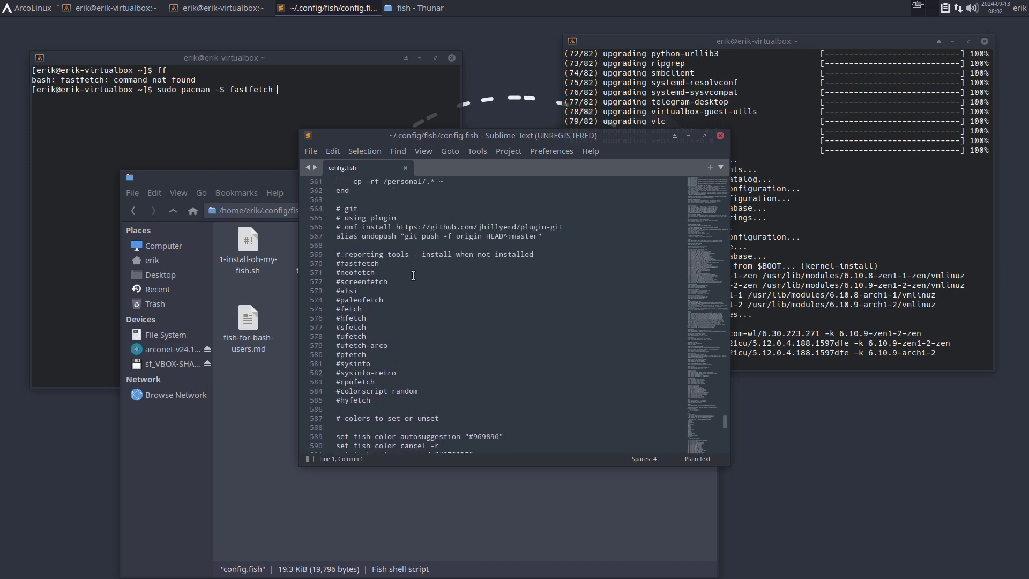
key(ctrl+equal)
key(ctrl+equal)
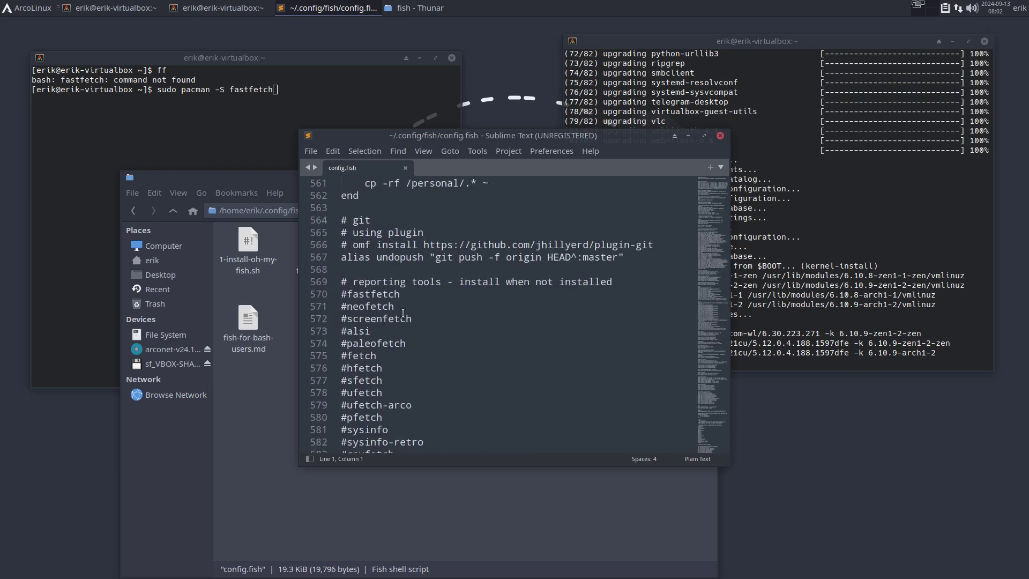
click(347, 294)
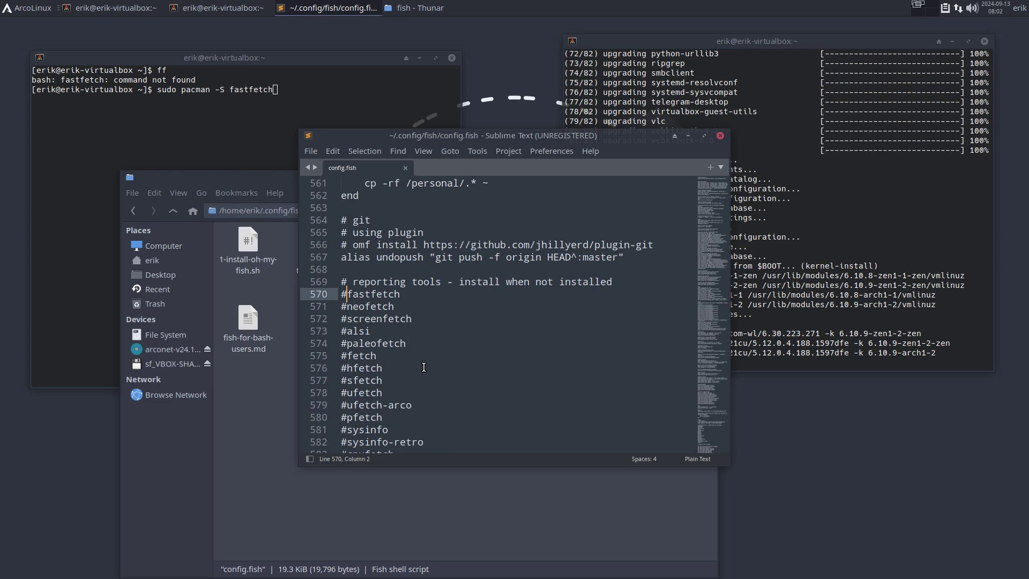
key(BackSpace)
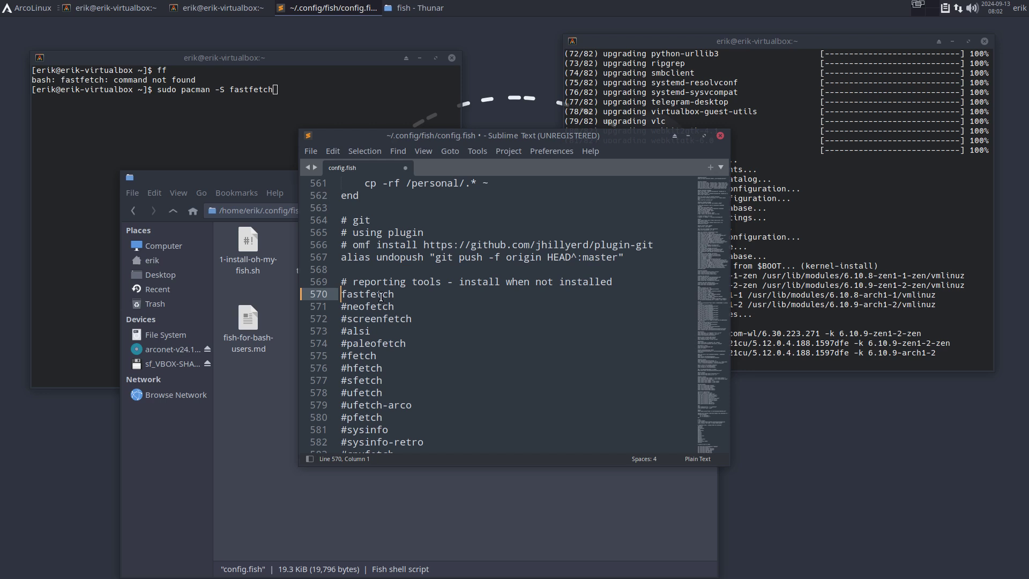
Search for fastfetch and uncomment the 'fastfetch --short' line 335.
double_click(383, 296)
key(ctrl+f)
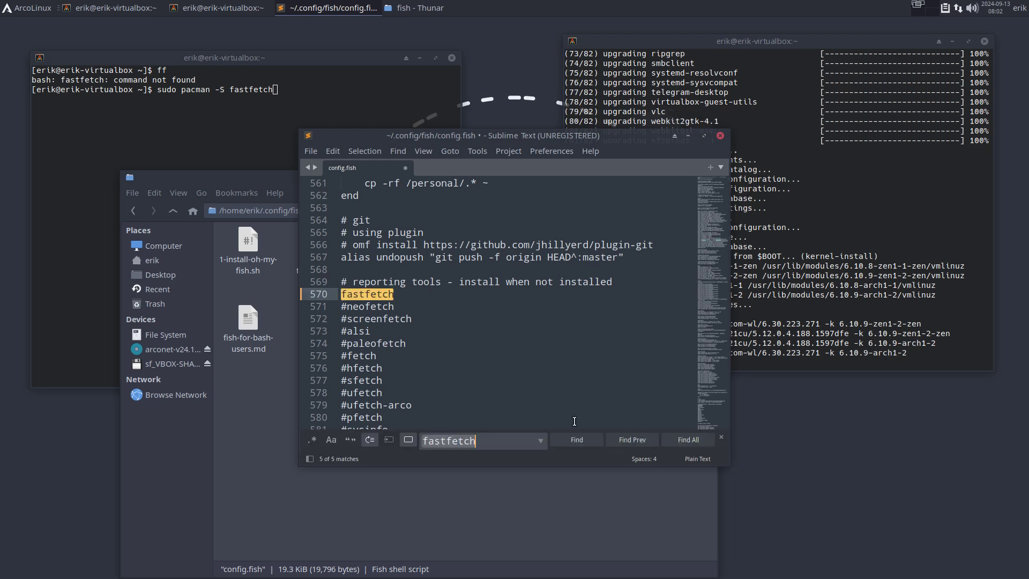
click(580, 441)
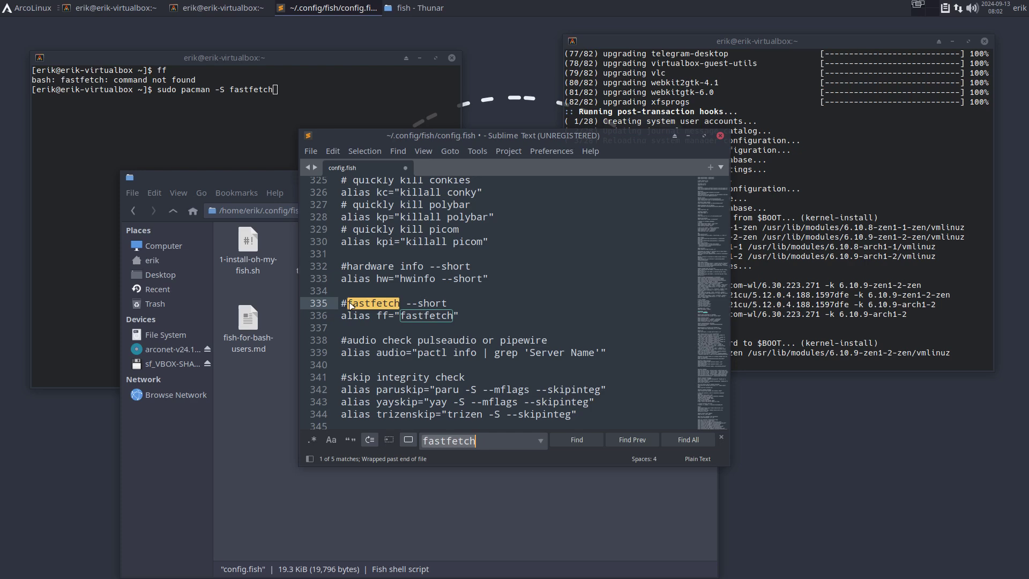
click(349, 303)
key(BackSpace)
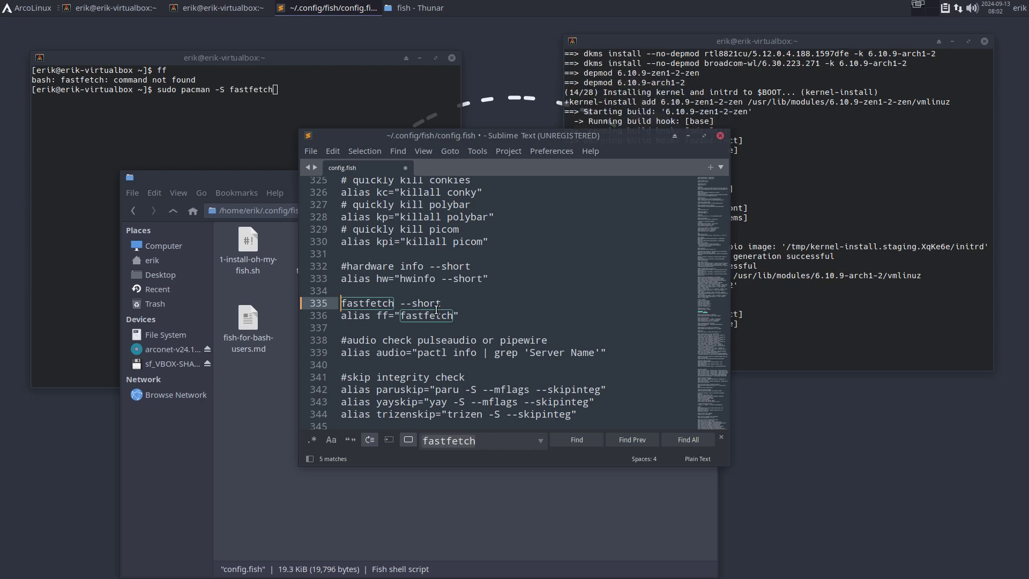
Restore the # before 'fastfetch --short' on line 335, leaving the audio comment unchanged.
drag(441, 303, 343, 303)
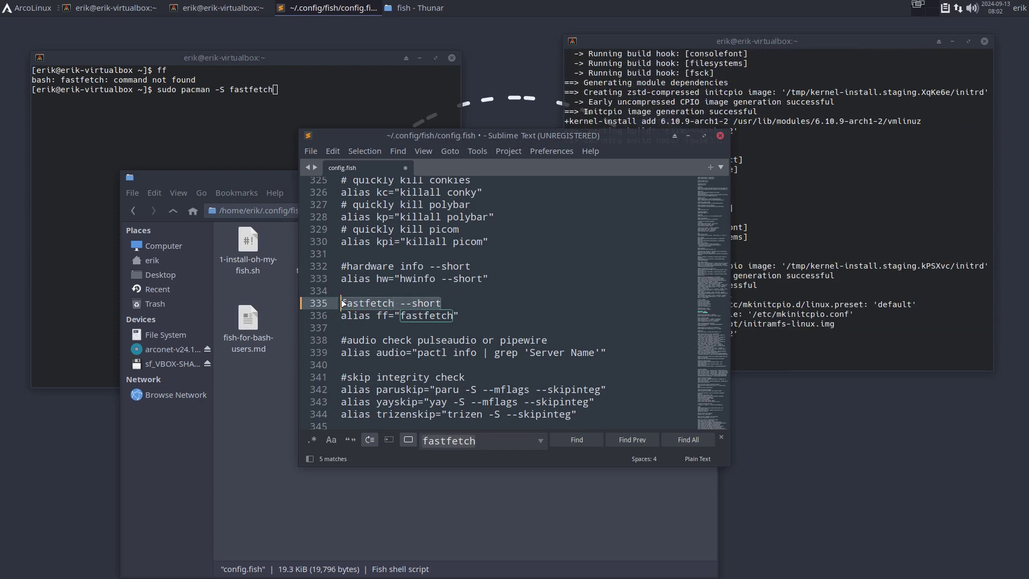
drag(352, 267, 446, 266)
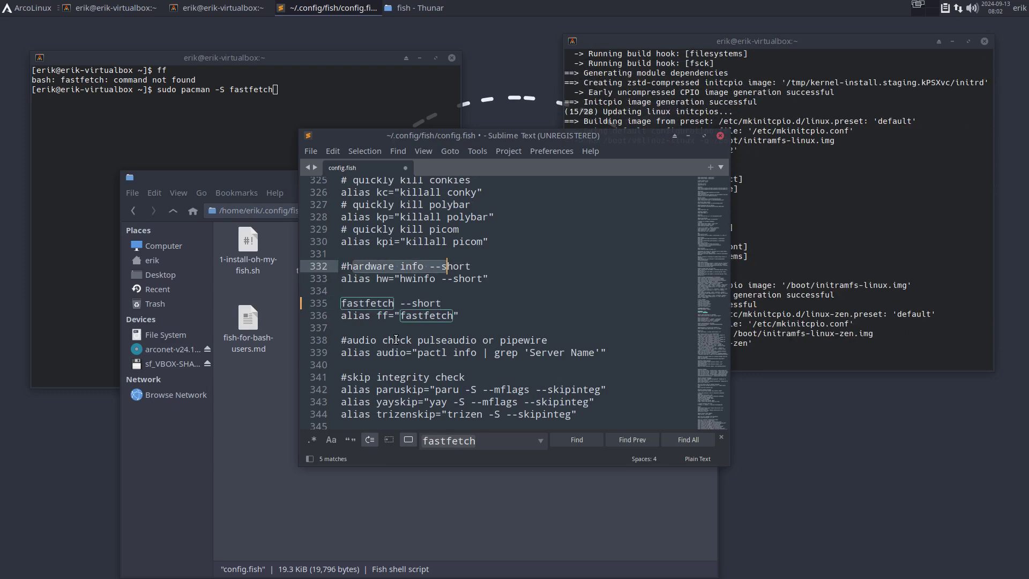
drag(376, 340, 518, 340)
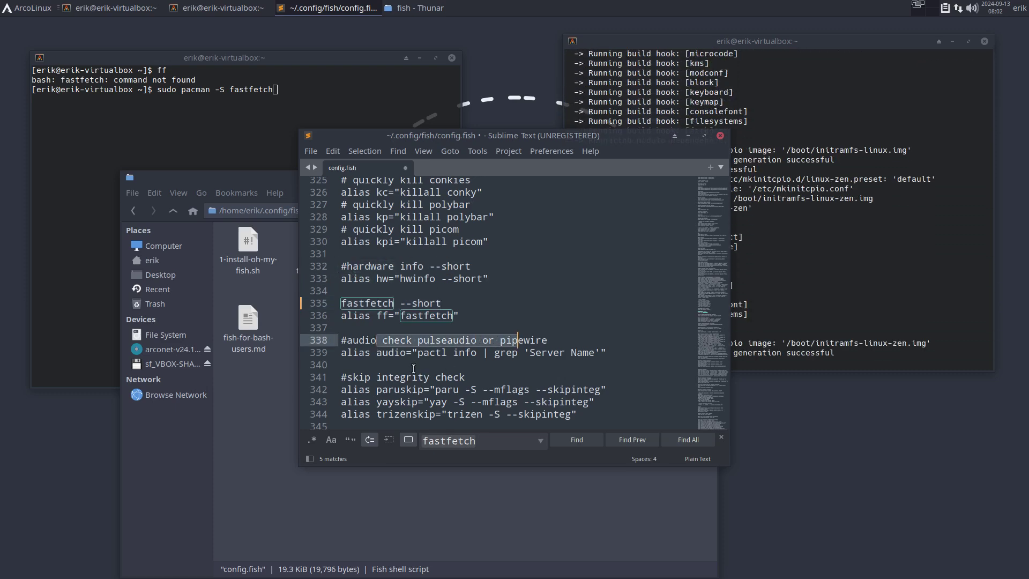
click(346, 340)
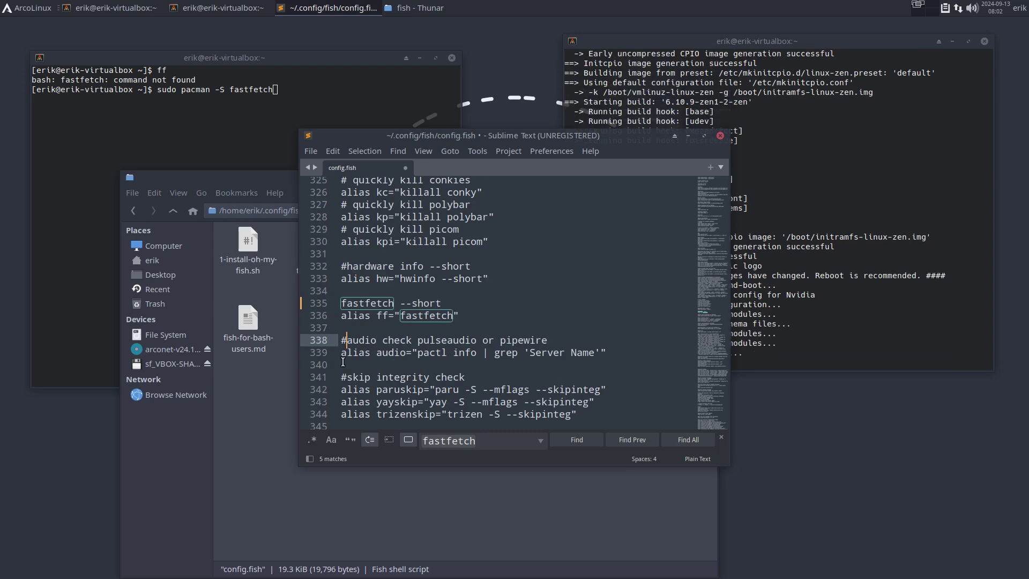
key(BackSpace)
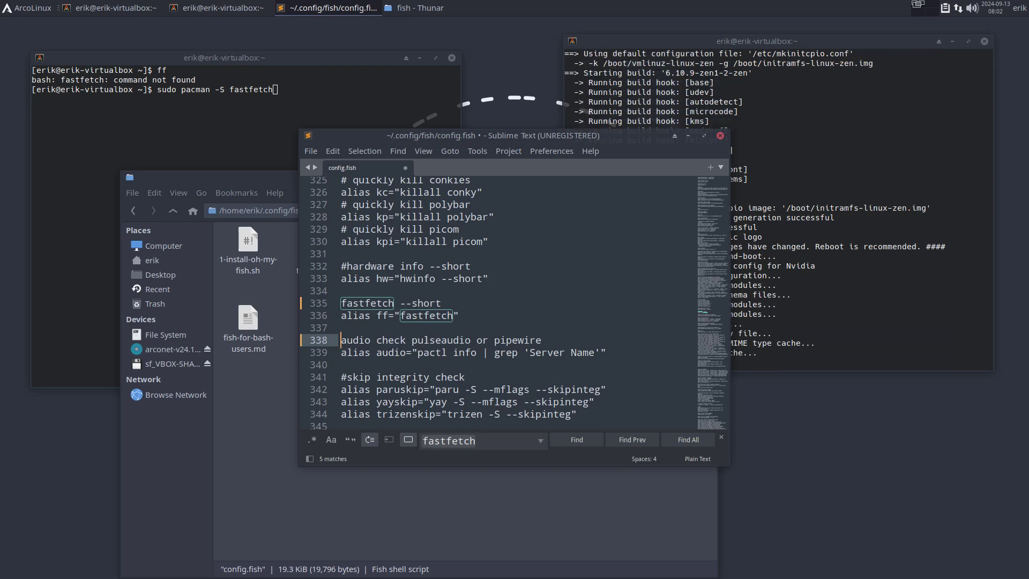
key(ctrl+z)
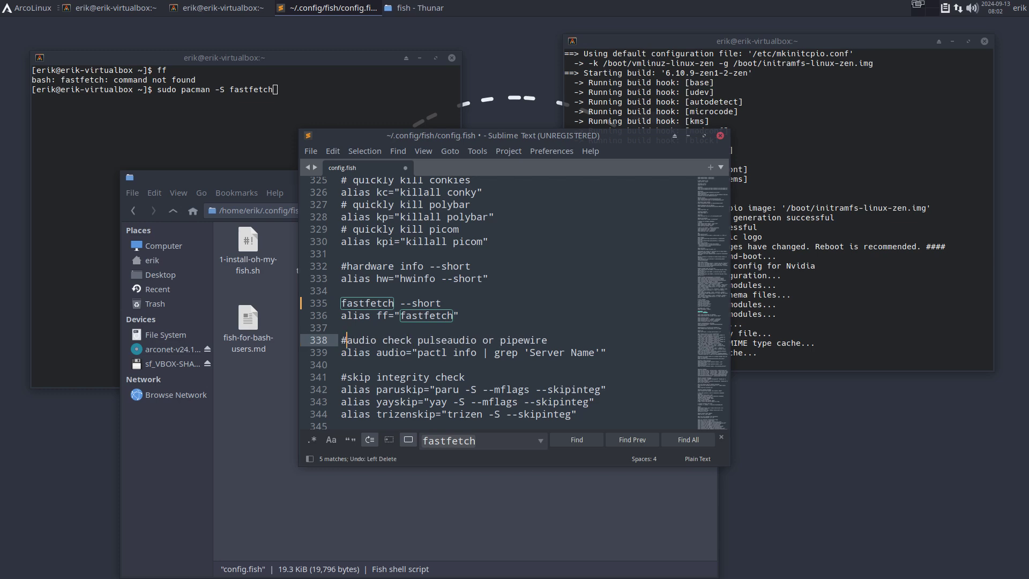
click(344, 303)
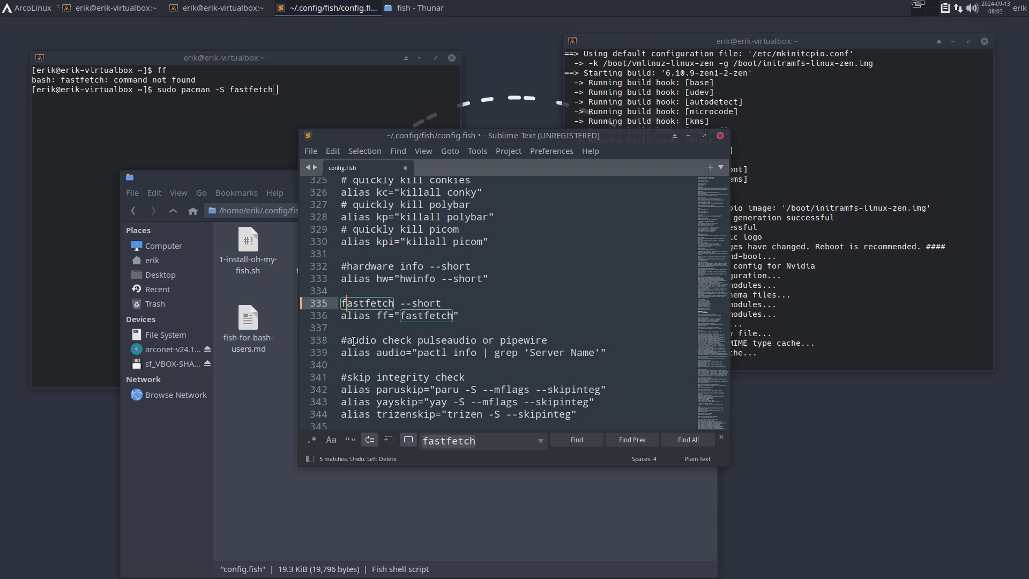
key(Left)
text(#)
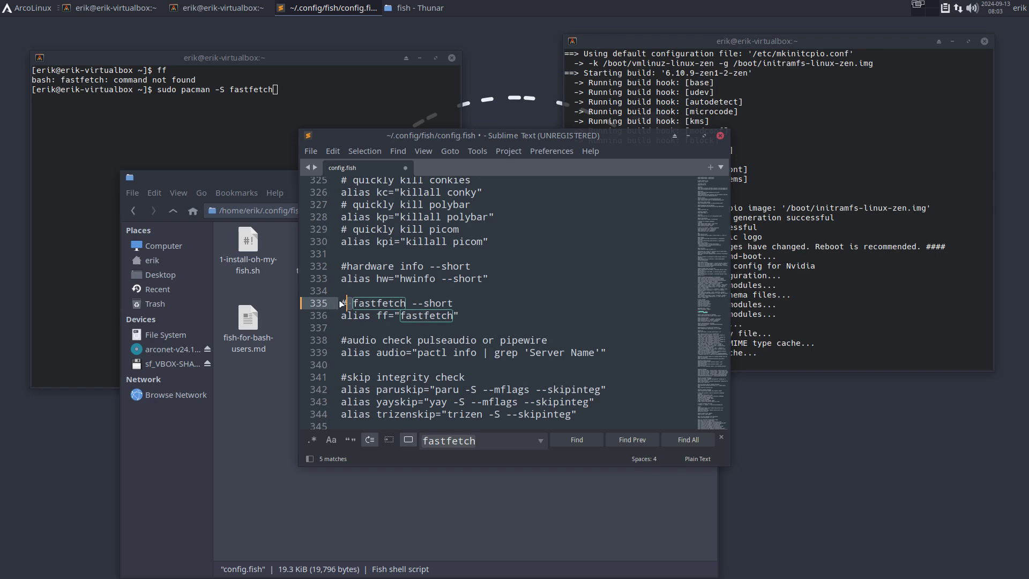
Search the file for '#fastfetch' without the space.
click(343, 301)
drag(343, 301, 406, 304)
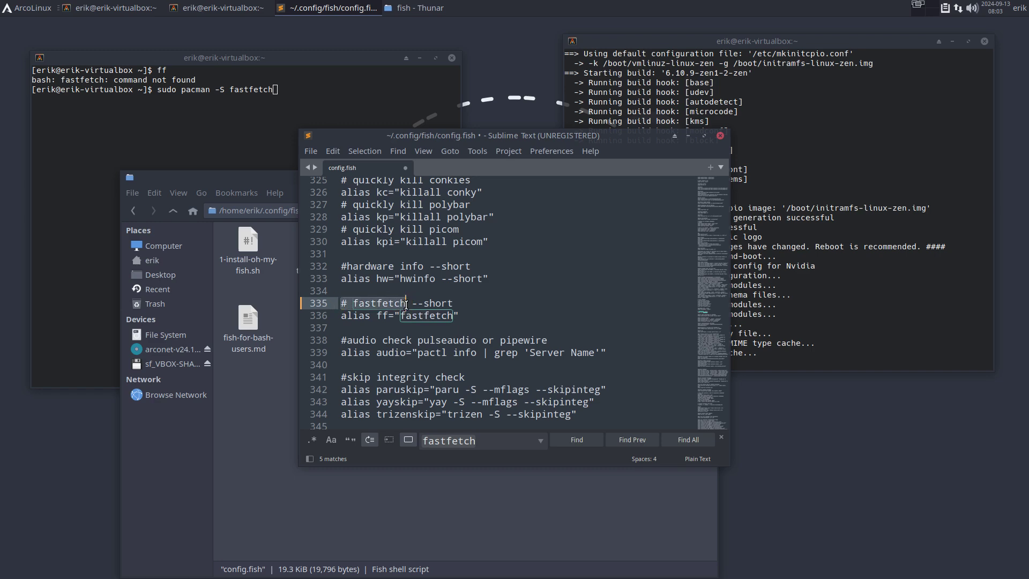
key(ctrl+f)
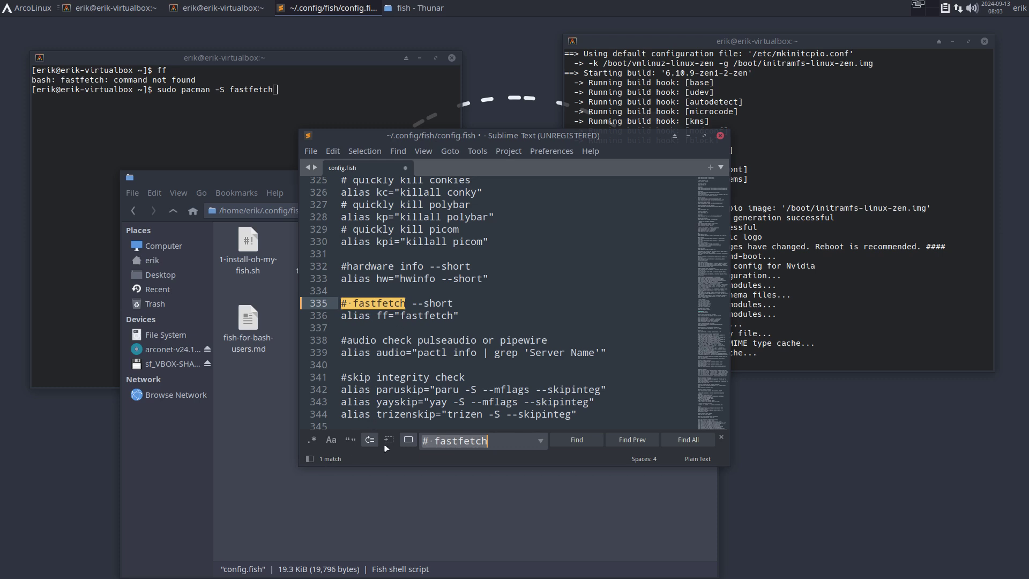
click(434, 443)
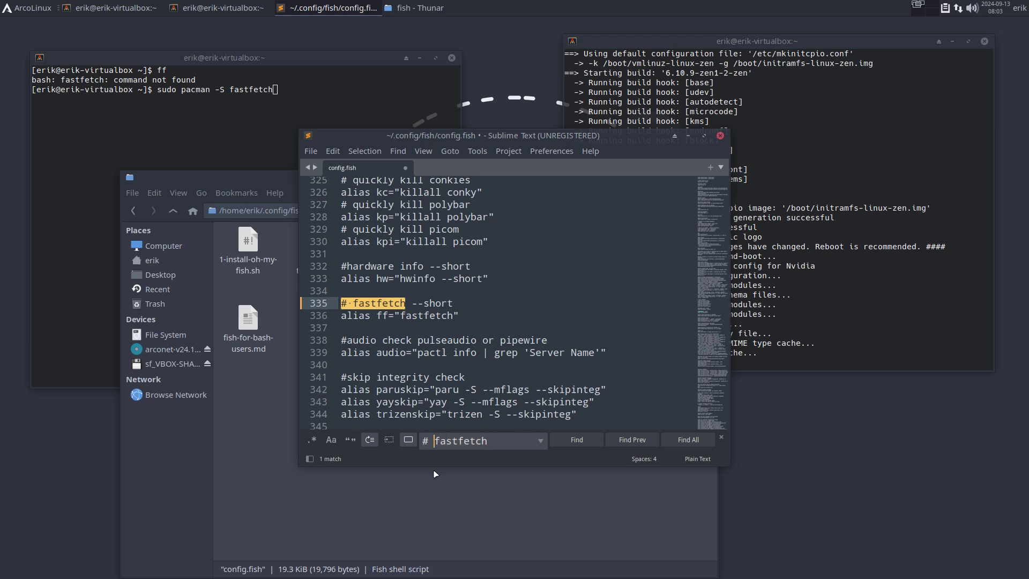
key(BackSpace)
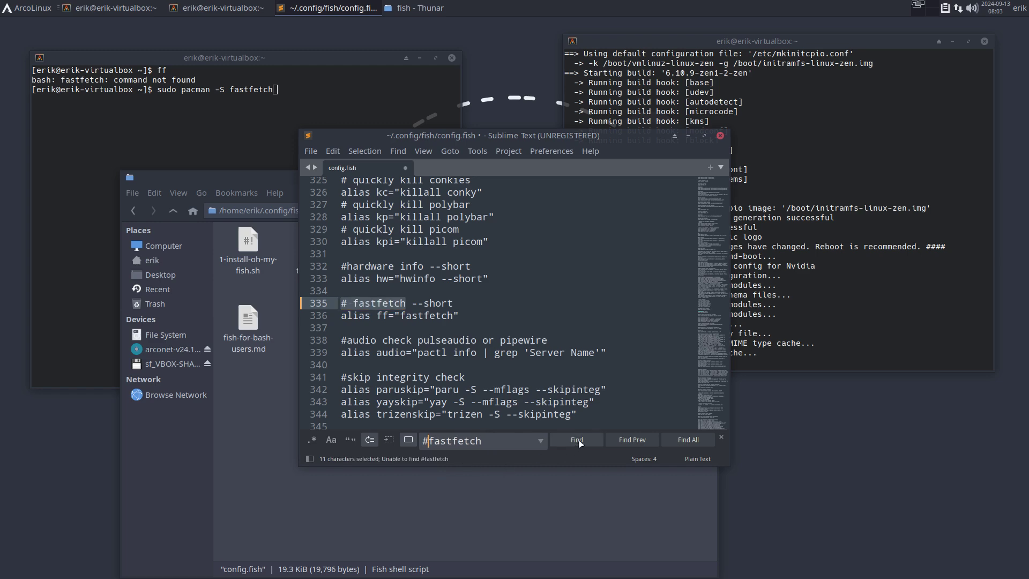
Comment out the fastfetch line 570 as #fastfetch, save config.fish, and find it again.
scroll(485, 389, down, 20)
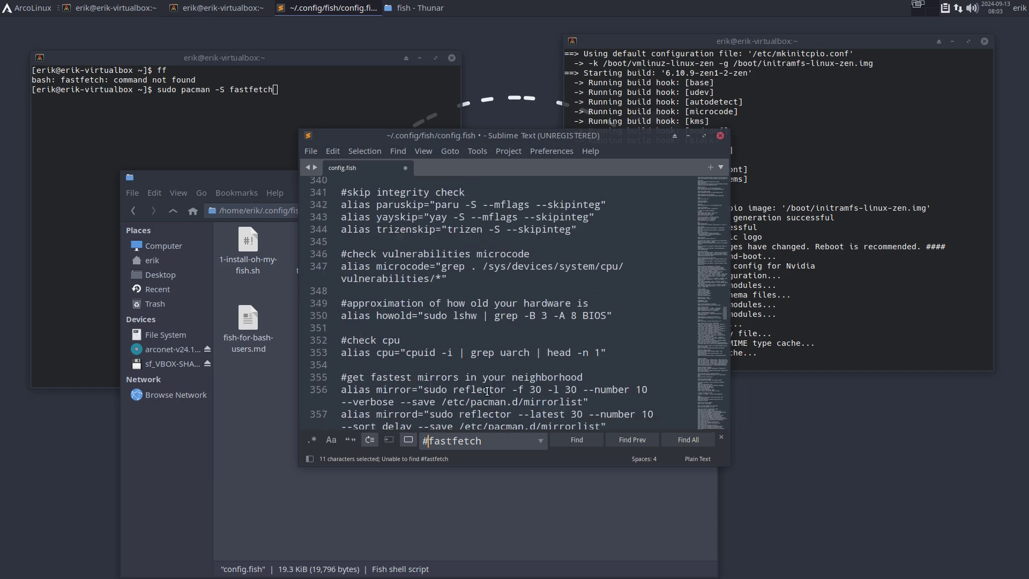
scroll(475, 377, down, 20)
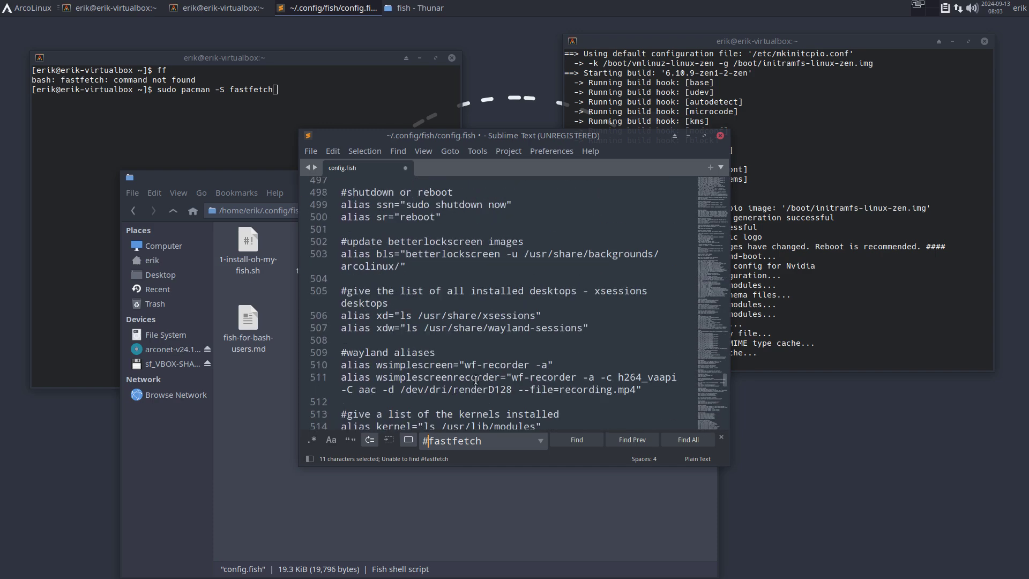
scroll(476, 396, down, 20)
scroll(479, 410, up, 11)
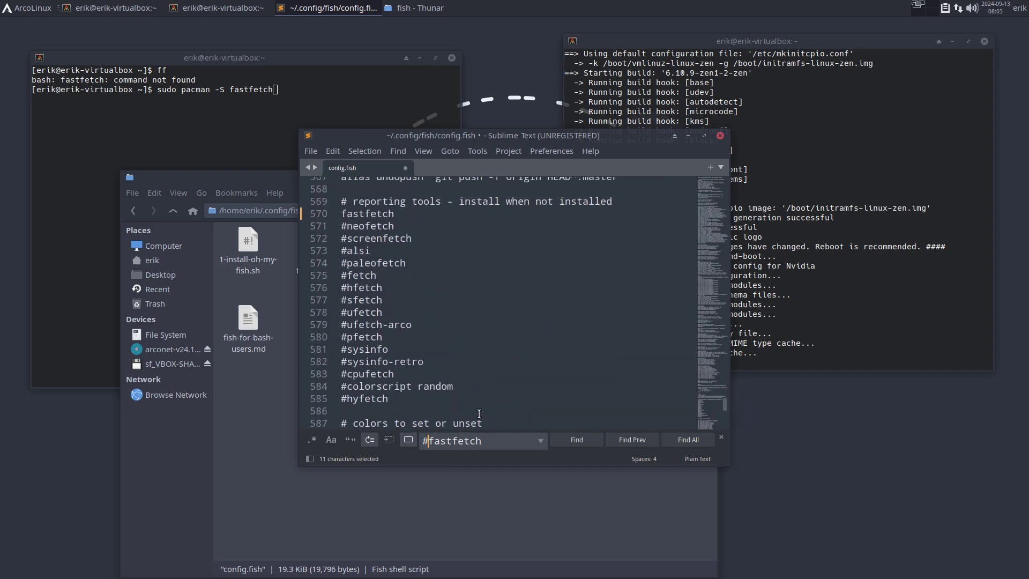
click(341, 256)
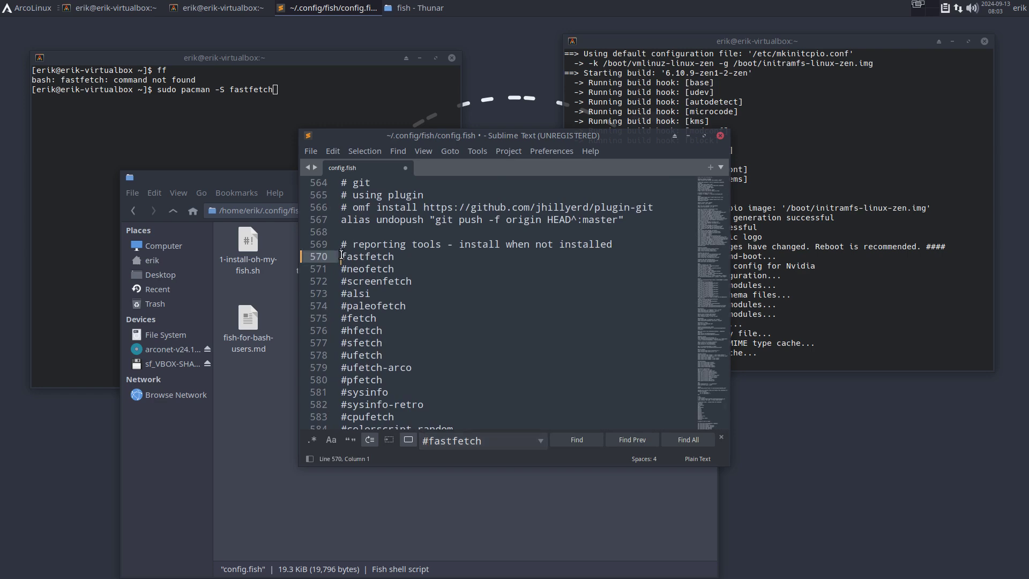
text(#)
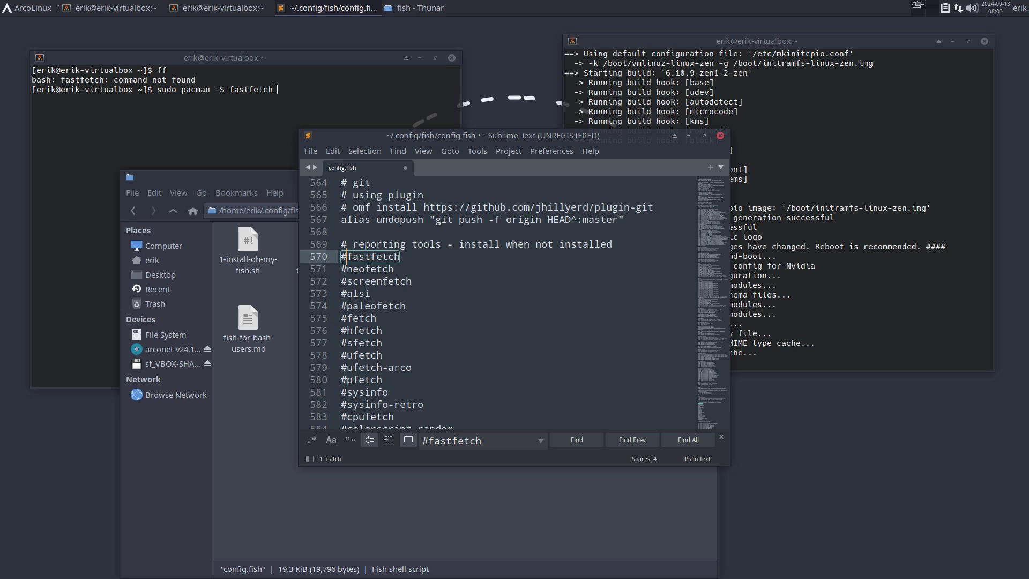
key(ctrl+s)
click(593, 445)
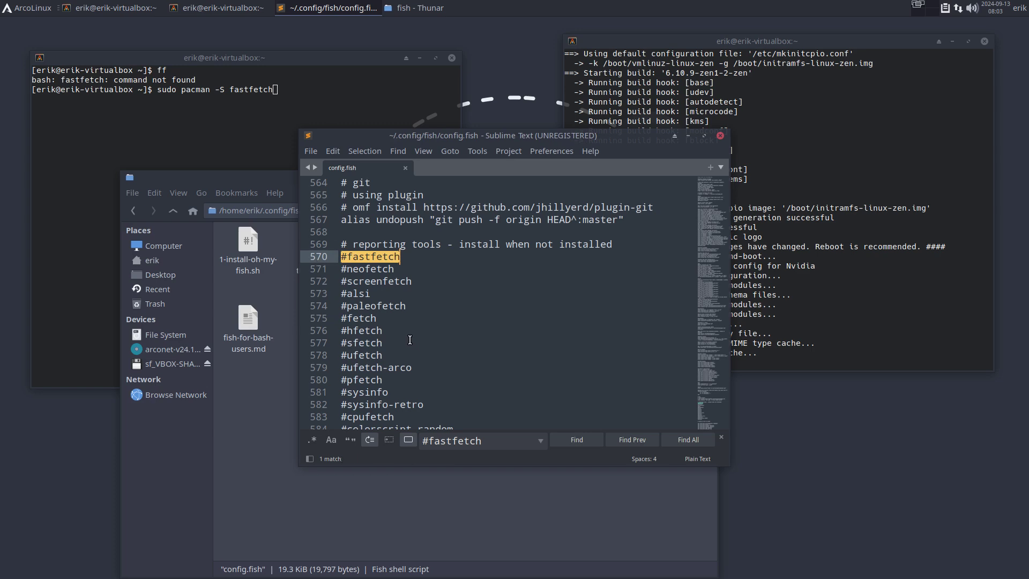
Bring Thunar forward and go up from the fish folder to the home folder.
click(267, 409)
click(175, 215)
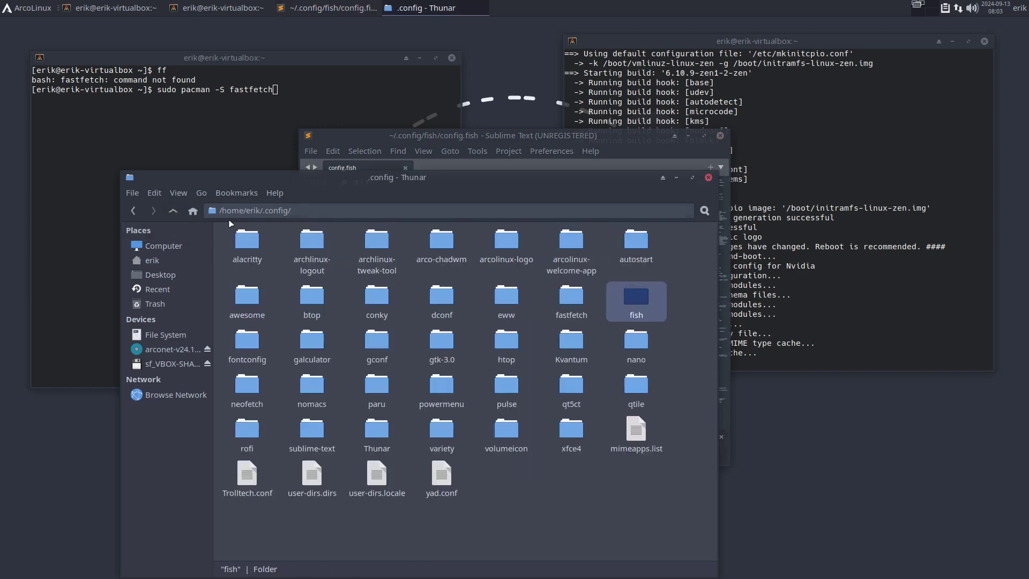
click(172, 211)
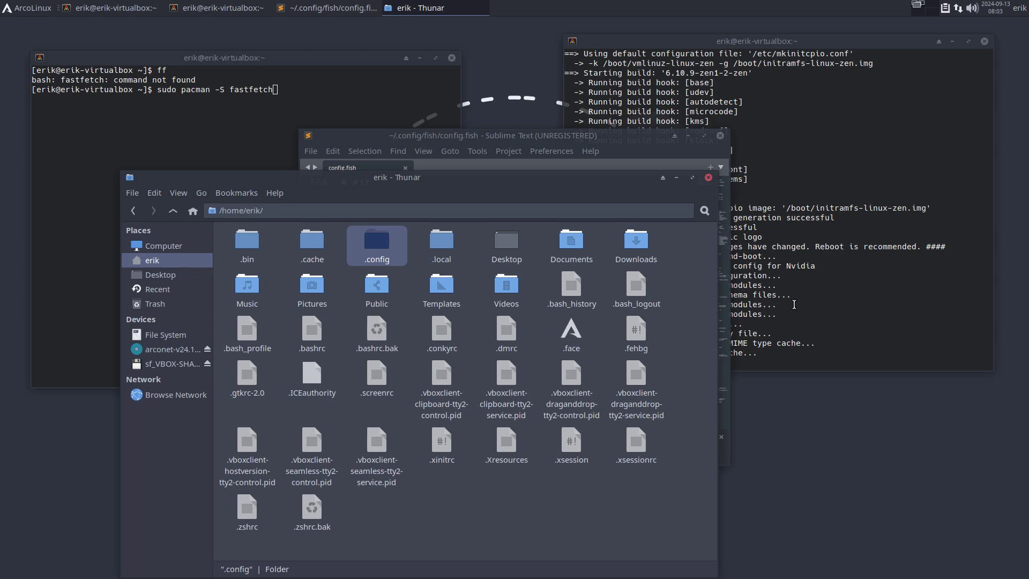
Close the right-hand terminal, Thunar, the config.fish editor and the remaining terminal.
click(839, 325)
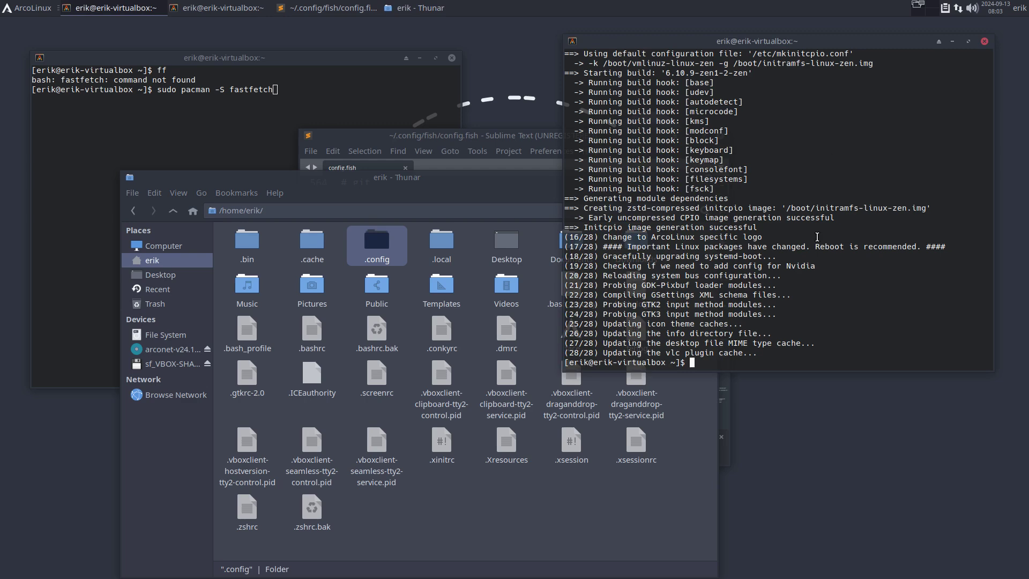
click(986, 44)
click(708, 178)
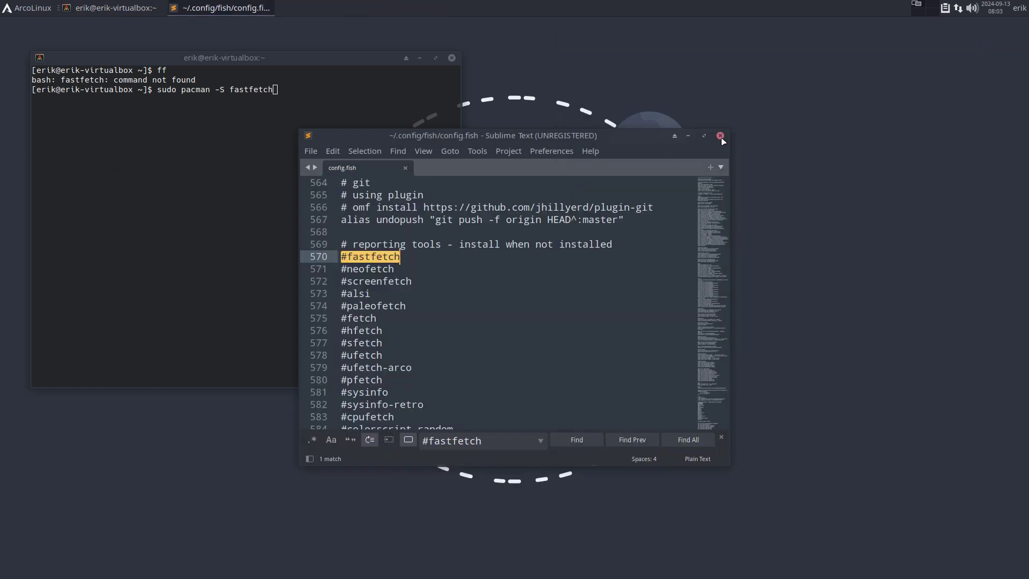
click(720, 136)
click(452, 57)
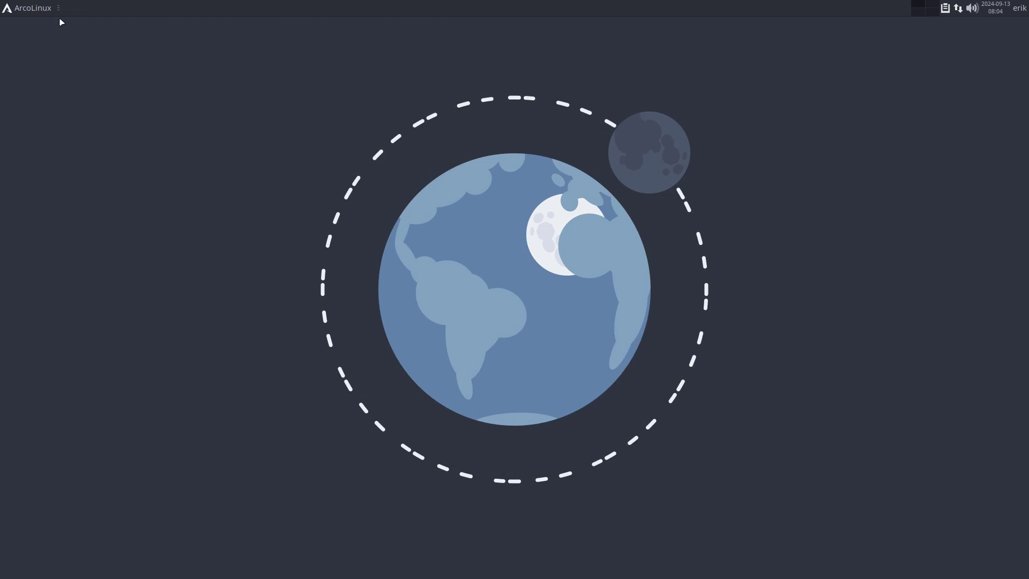
Open the Whisker menu and choose its log-out option.
click(31, 10)
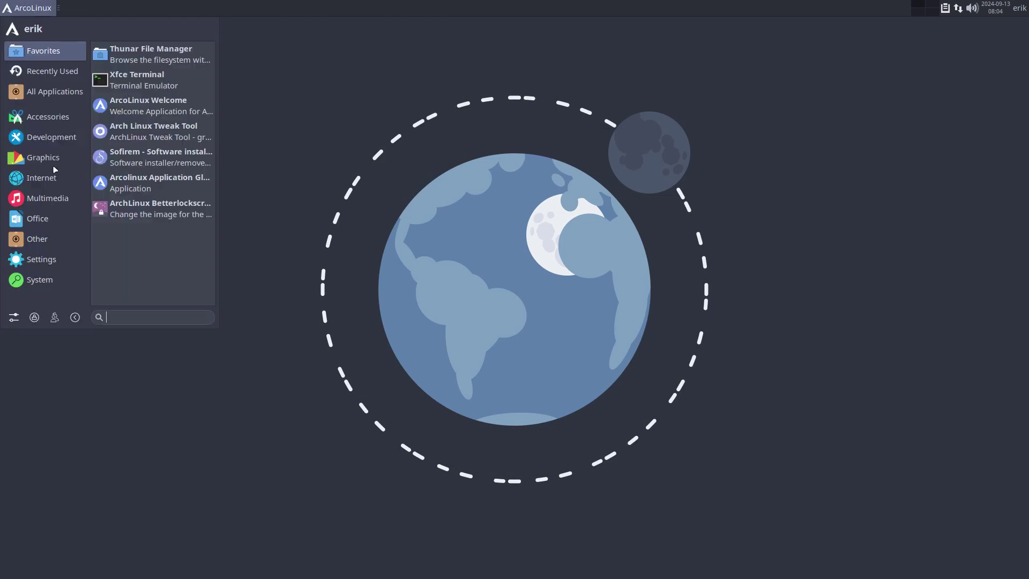
click(75, 317)
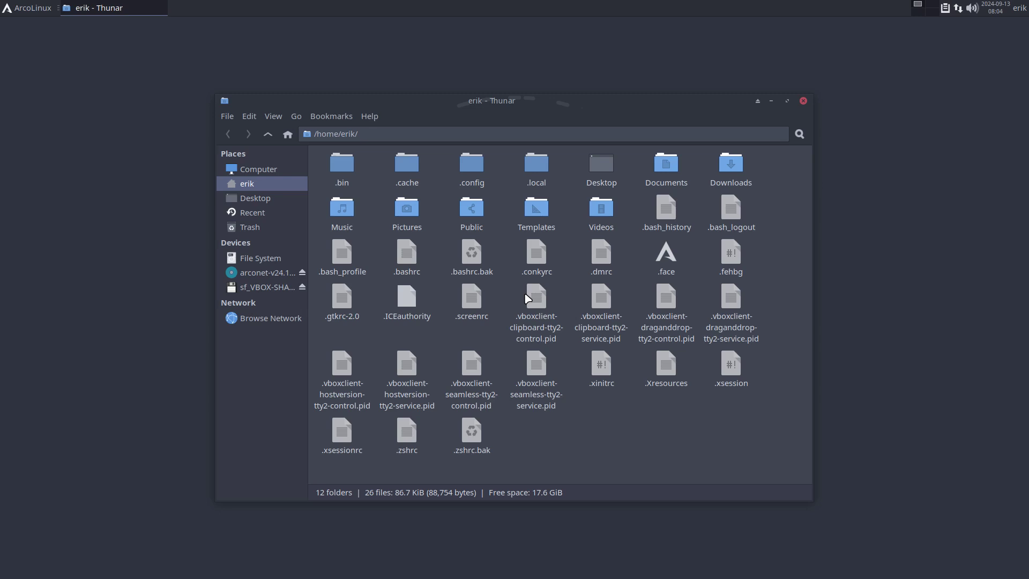
In a new terminal, attempt update, clear the stray input, and run alias to list all aliases.
key(super+Return)
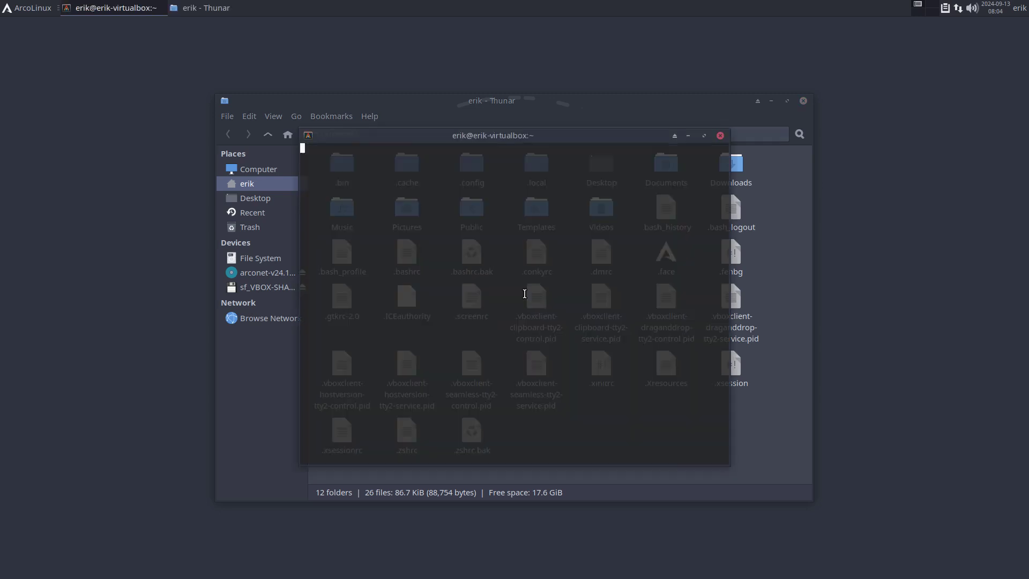
text(update)
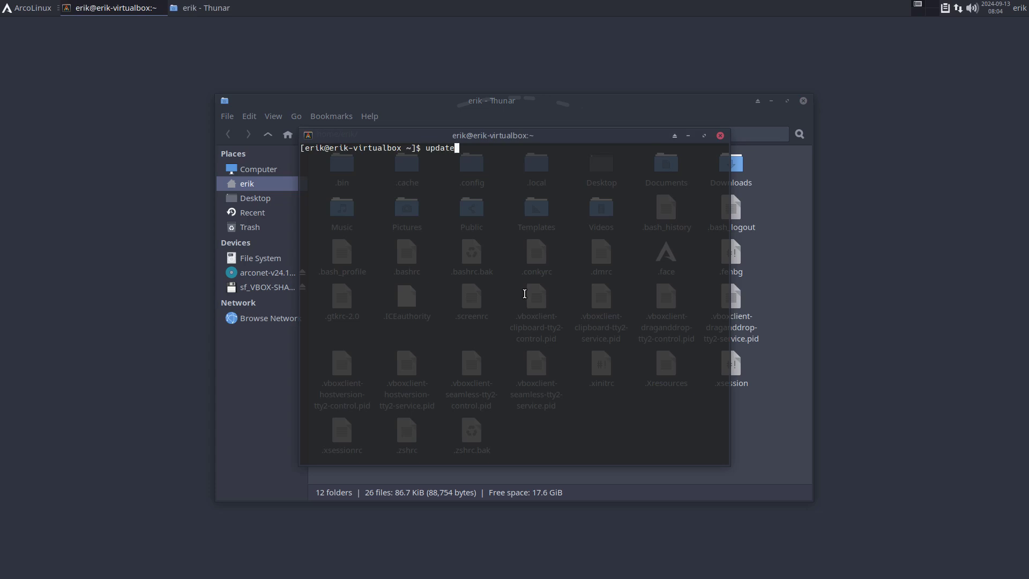
key(Return)
key(Return)
text(cb)
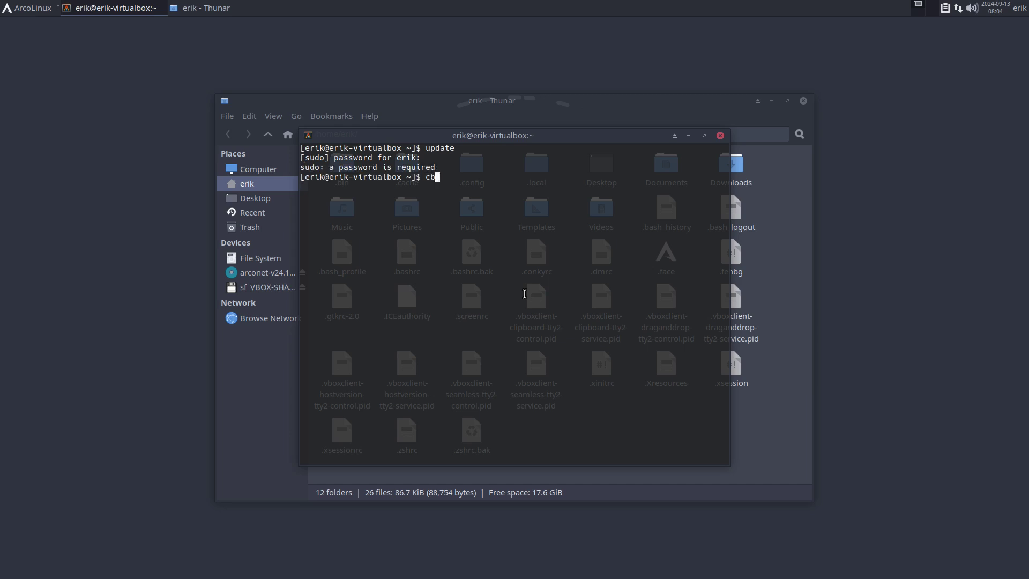
text(at)
key(BackSpace)
key(BackSpace)
key(BackSpace)
key(BackSpace)
text(alias)
key(Return)
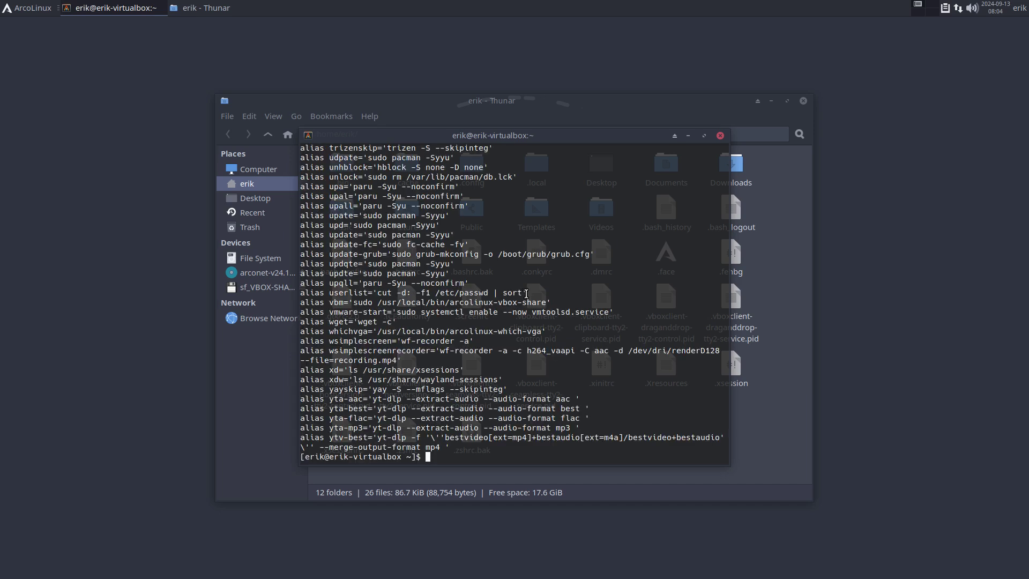
scroll(520, 374, up, 4)
scroll(519, 374, up, 20)
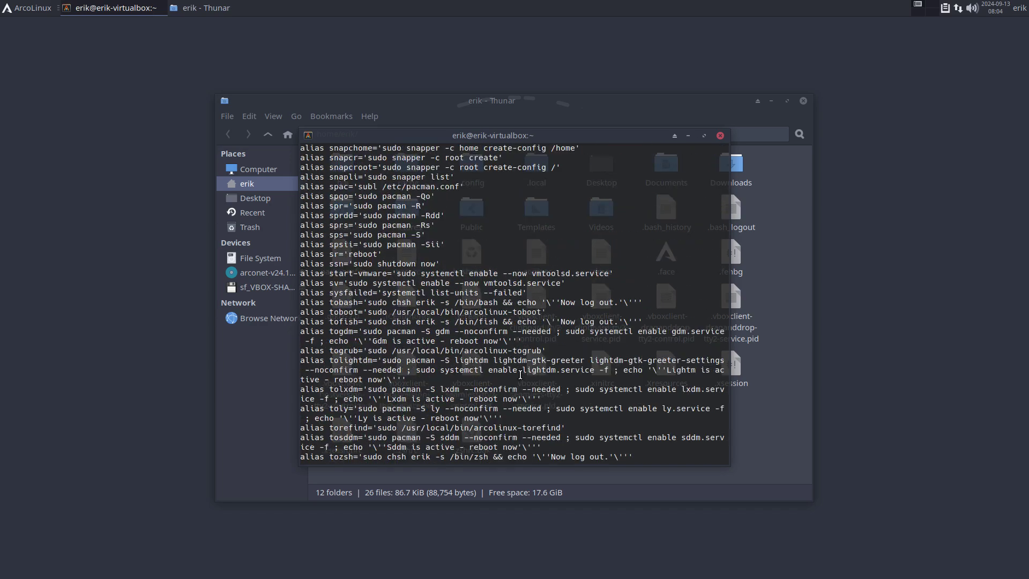
scroll(520, 374, up, 8)
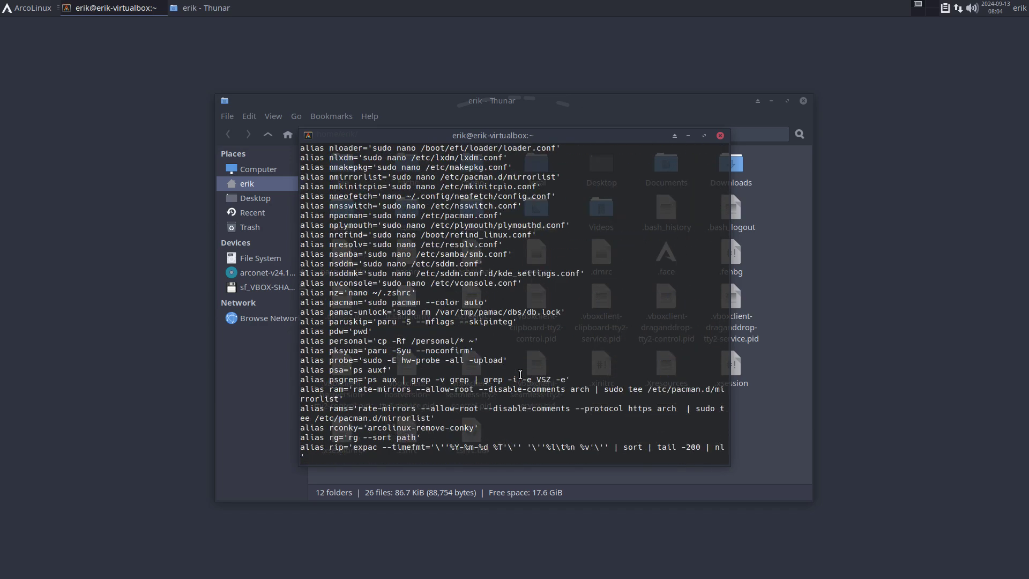
scroll(520, 374, up, 8)
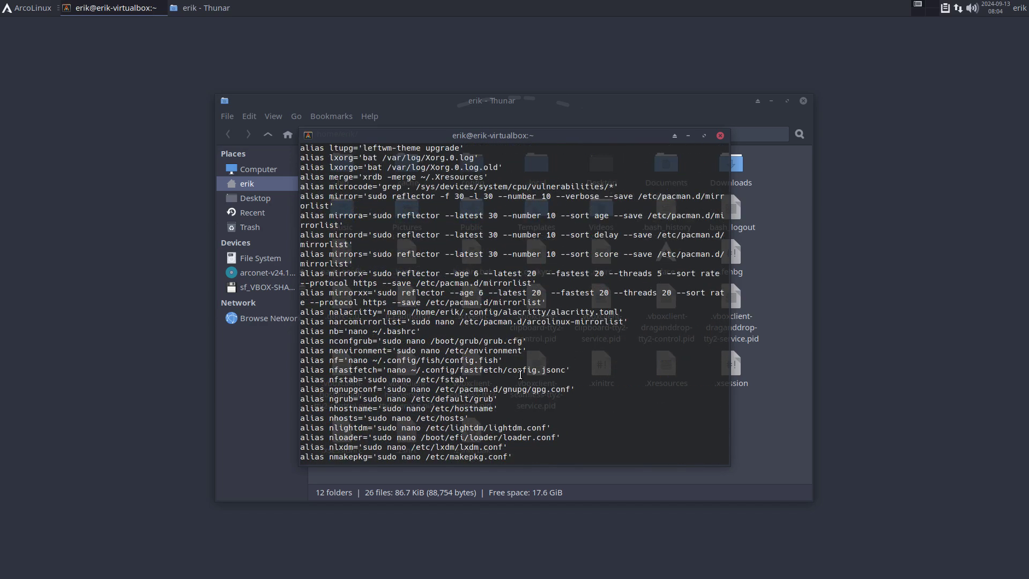
scroll(519, 374, up, 20)
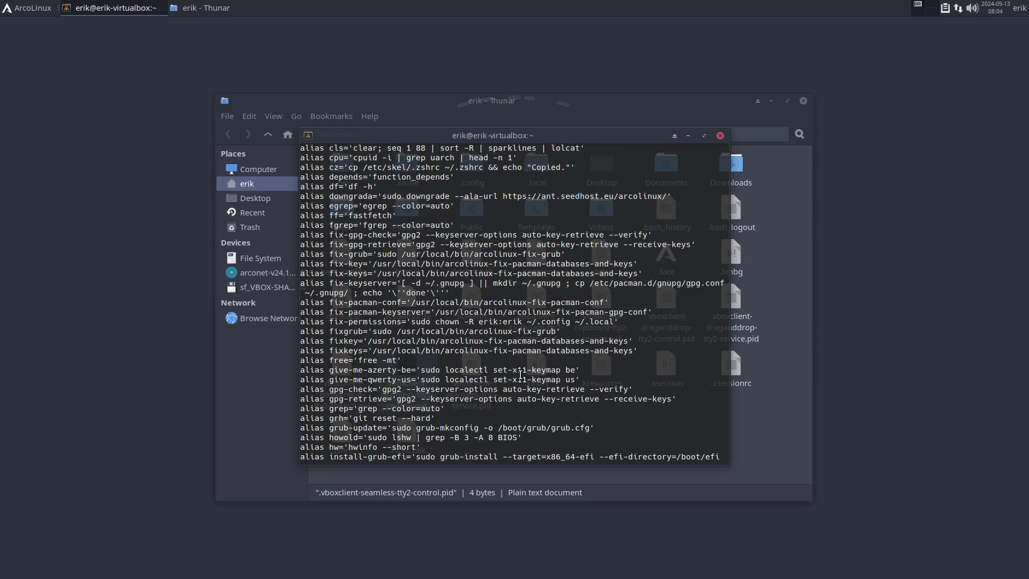
scroll(520, 374, up, 1)
scroll(520, 374, up, 5)
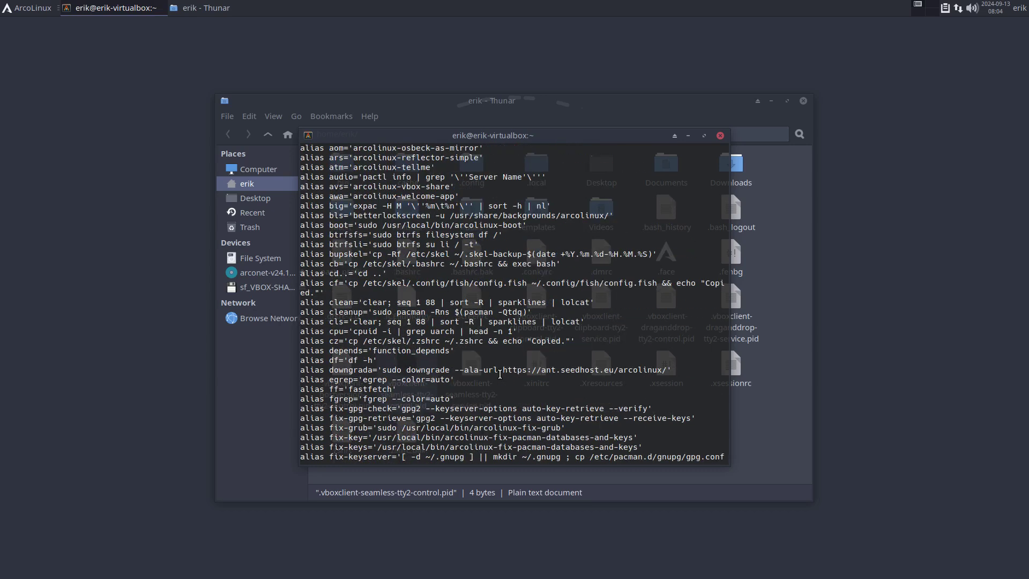
drag(327, 263, 577, 266)
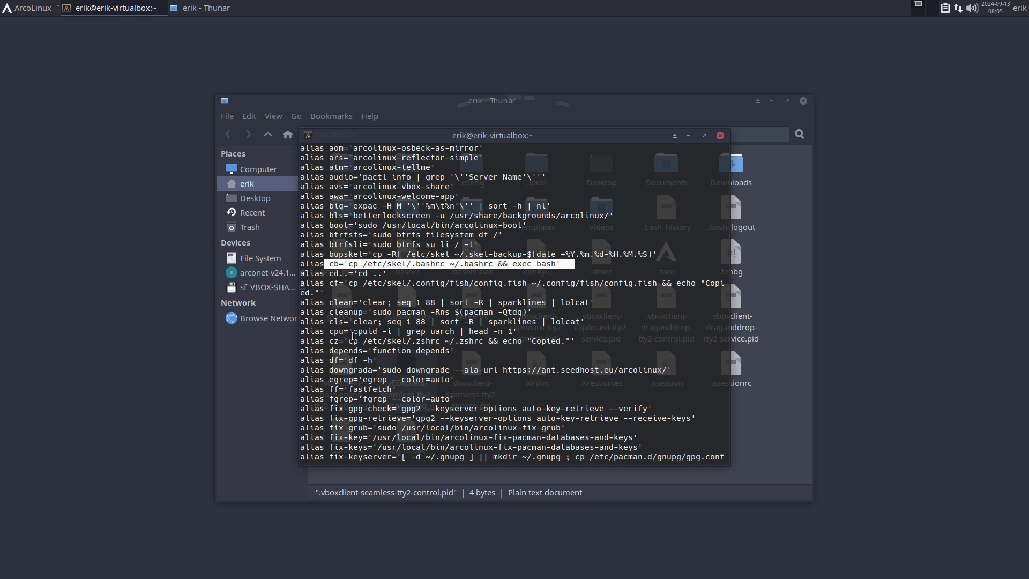
drag(325, 340, 575, 342)
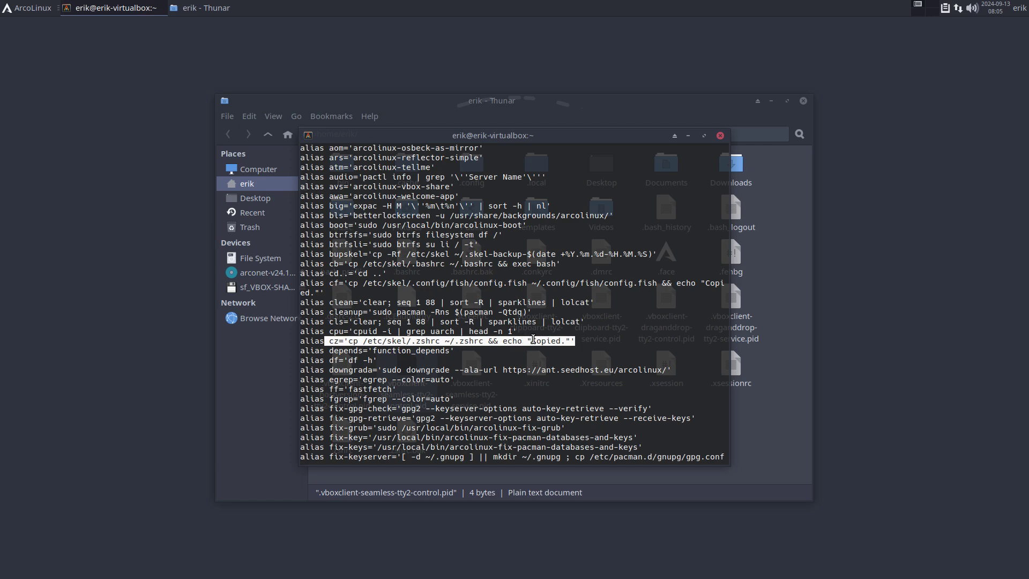
drag(504, 341, 560, 341)
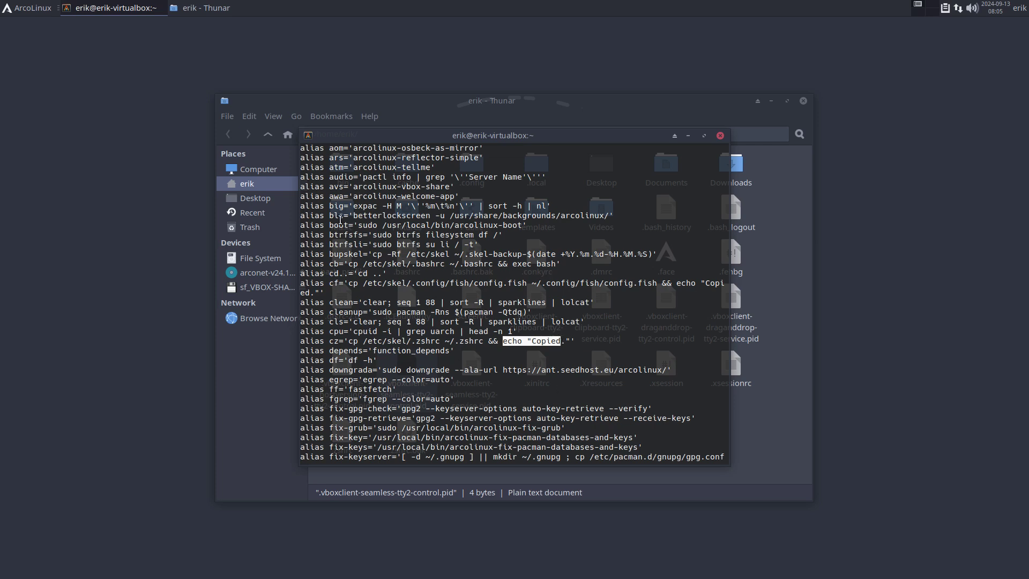
Install fastfetch with 'sudo pacman -S fastfetch' and run it with ff.
key(ctrl+c)
text(sudo)
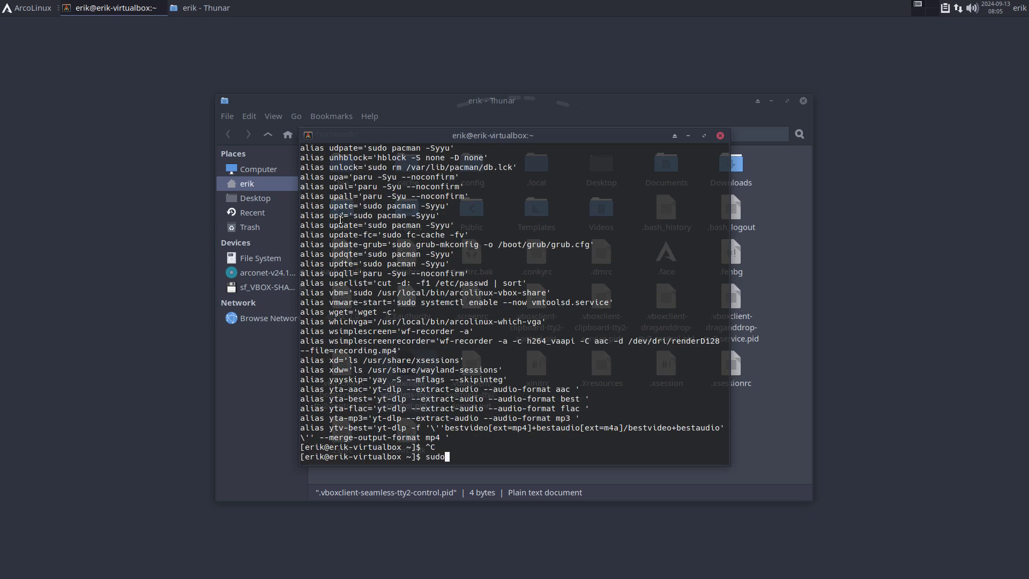
text( pacman -S fastf)
text(etch)
key(Return)
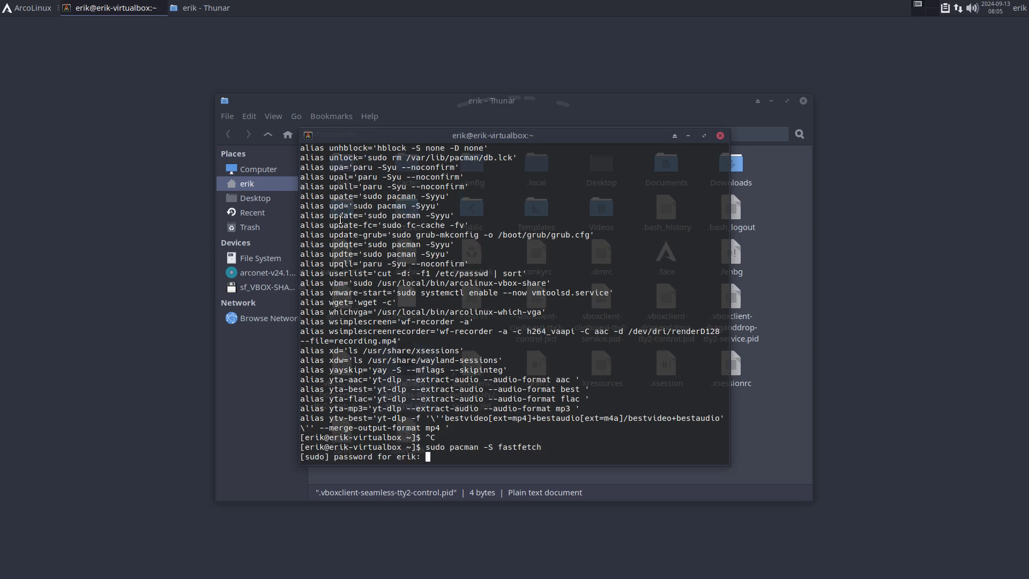
key(Return)
key(Return)
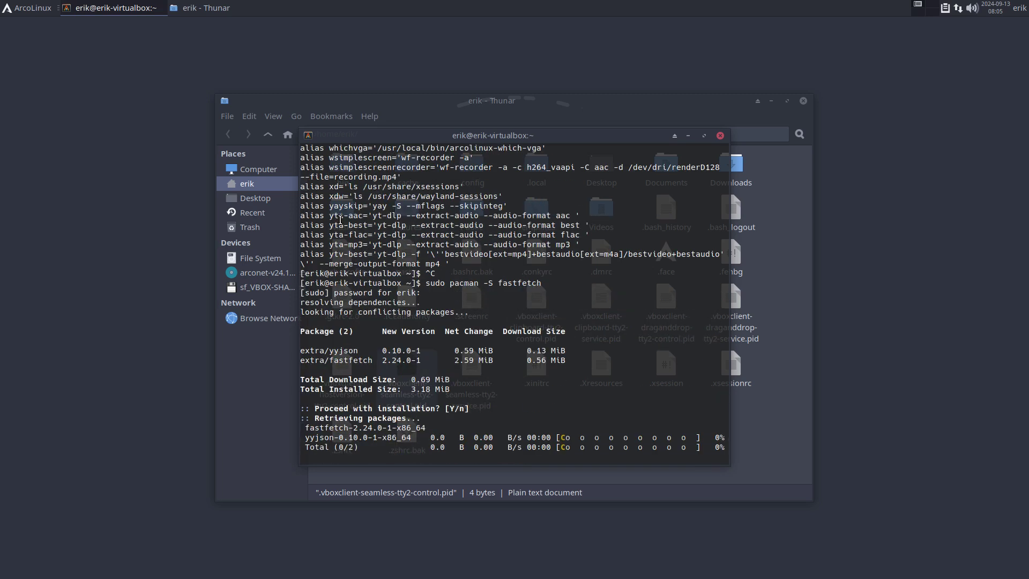
text(ff)
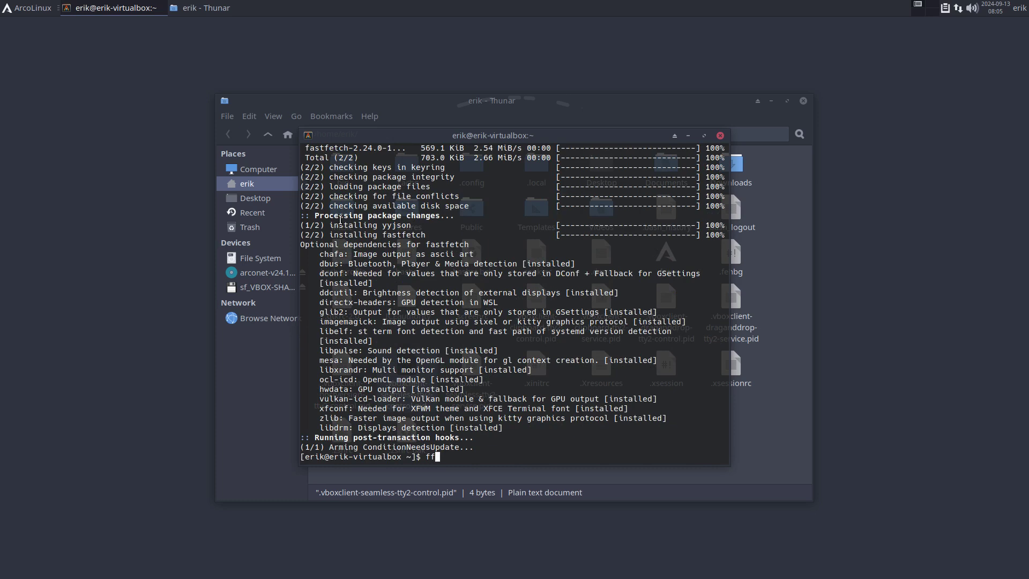
key(Return)
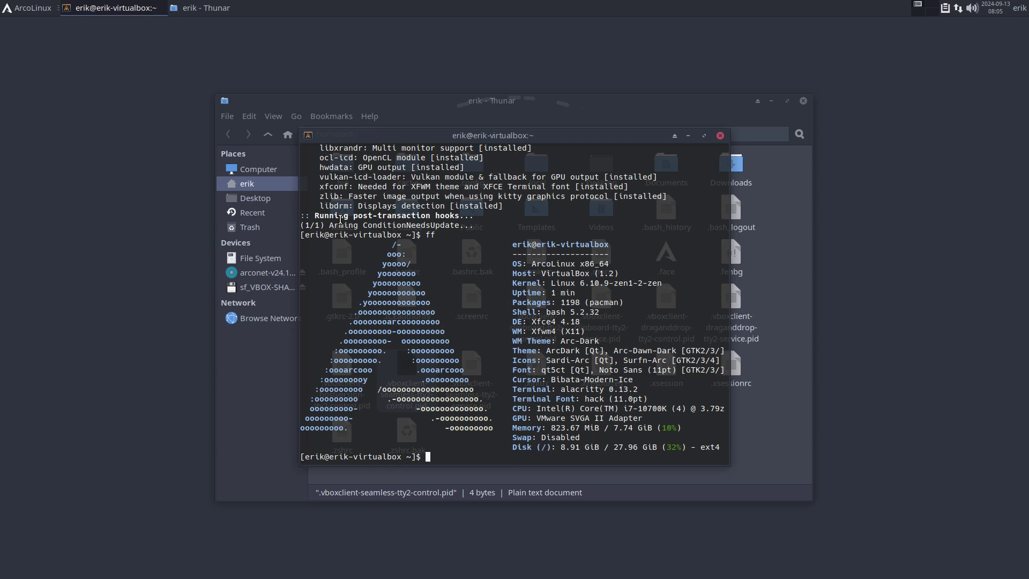
Highlight the kernel version, bash shell, Xfce4 desktop, qt5ct font and CPU name in the output.
drag(556, 283, 657, 283)
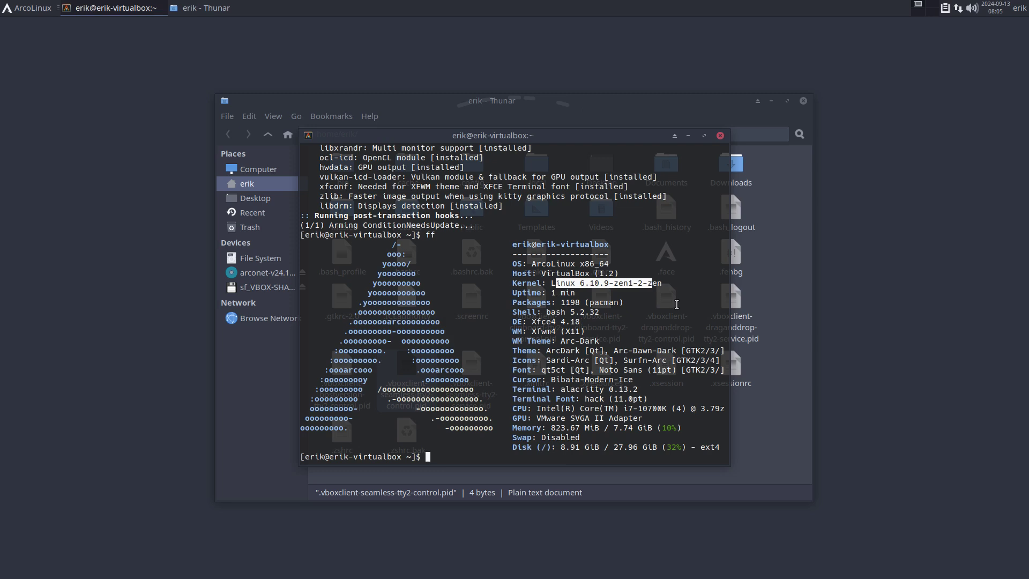
double_click(570, 302)
double_click(555, 312)
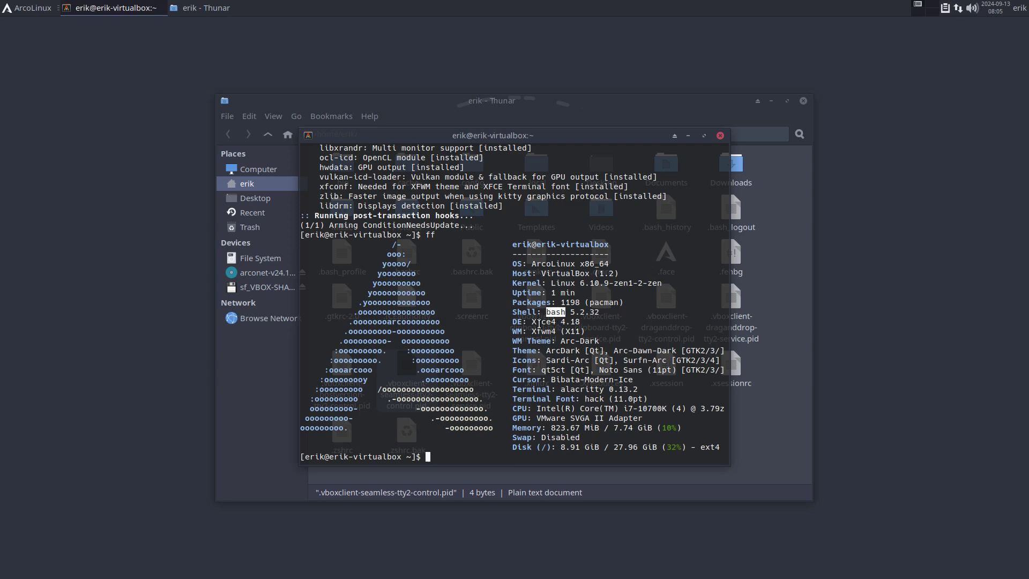
double_click(538, 322)
double_click(553, 370)
drag(538, 409, 667, 428)
Close the terminal and Thunar, then run cb, cz and cf in a fresh terminal.
click(720, 135)
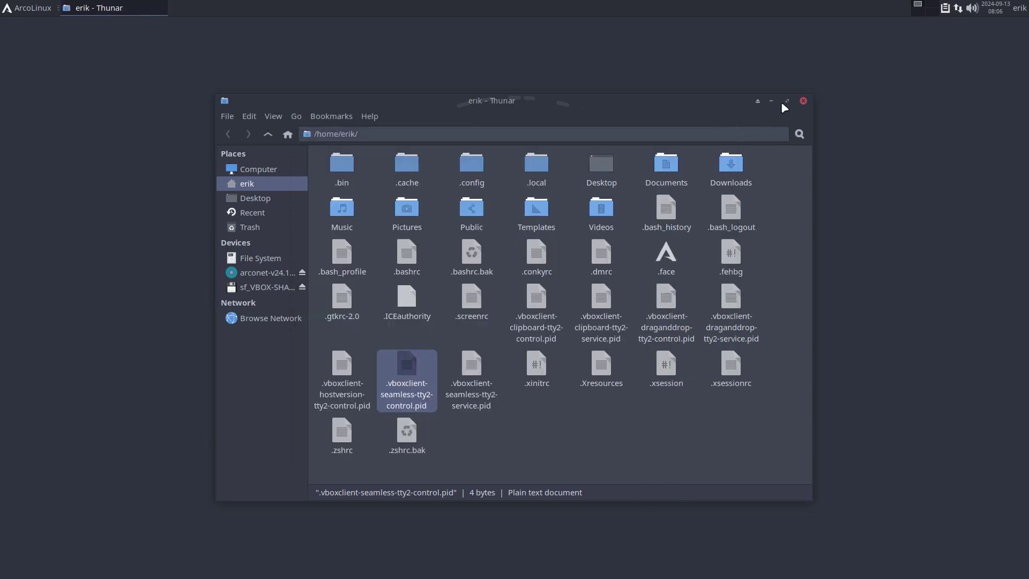
click(804, 99)
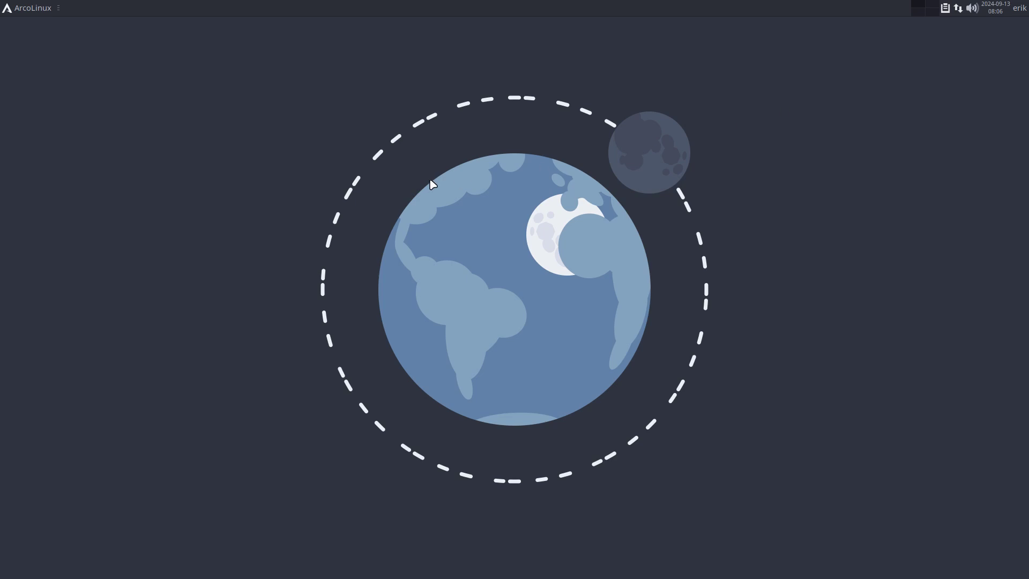
key(ctrl+alt+t)
text(cb)
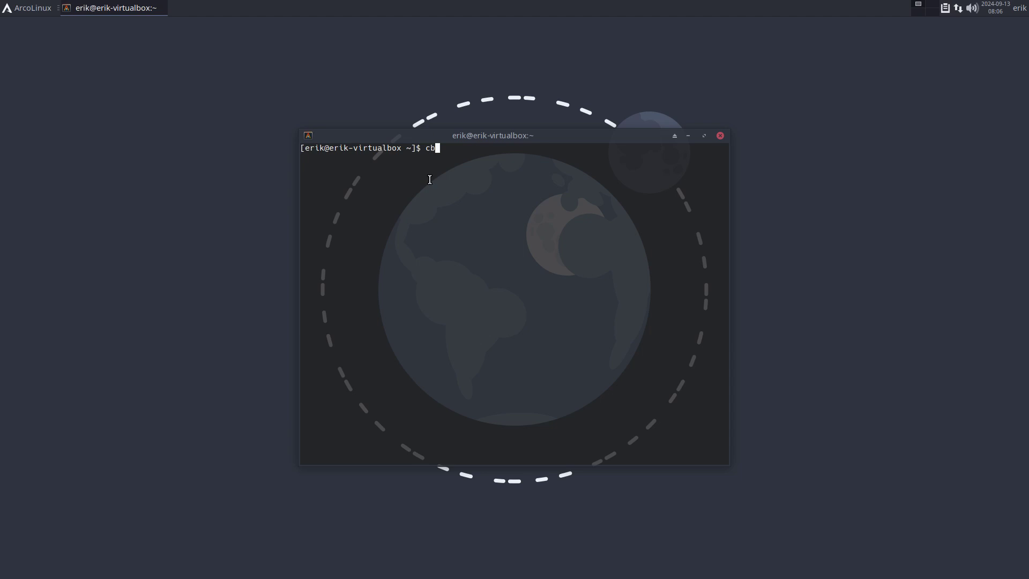
key(Return)
text(cz)
key(Return)
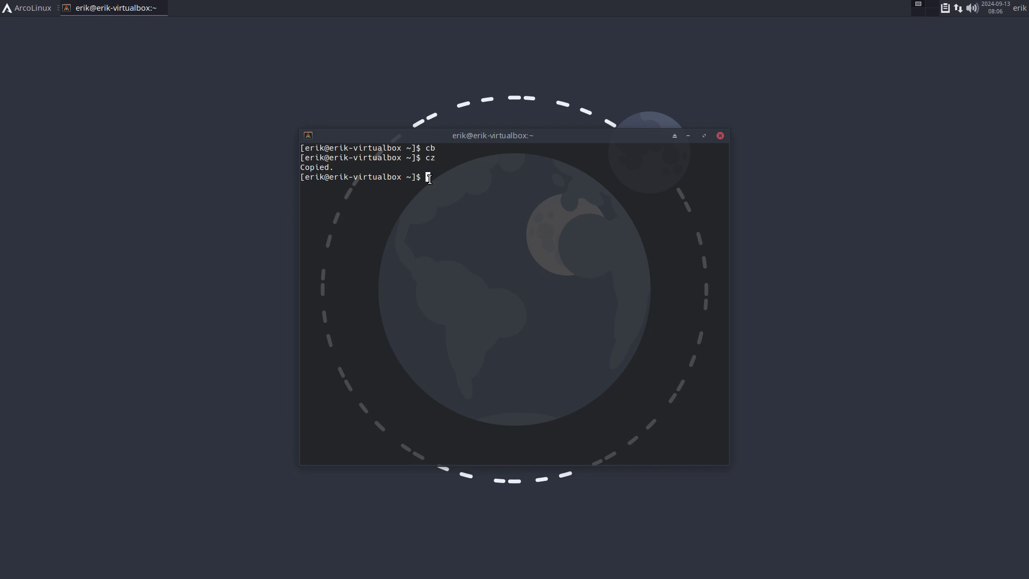
text(cf)
key(Return)
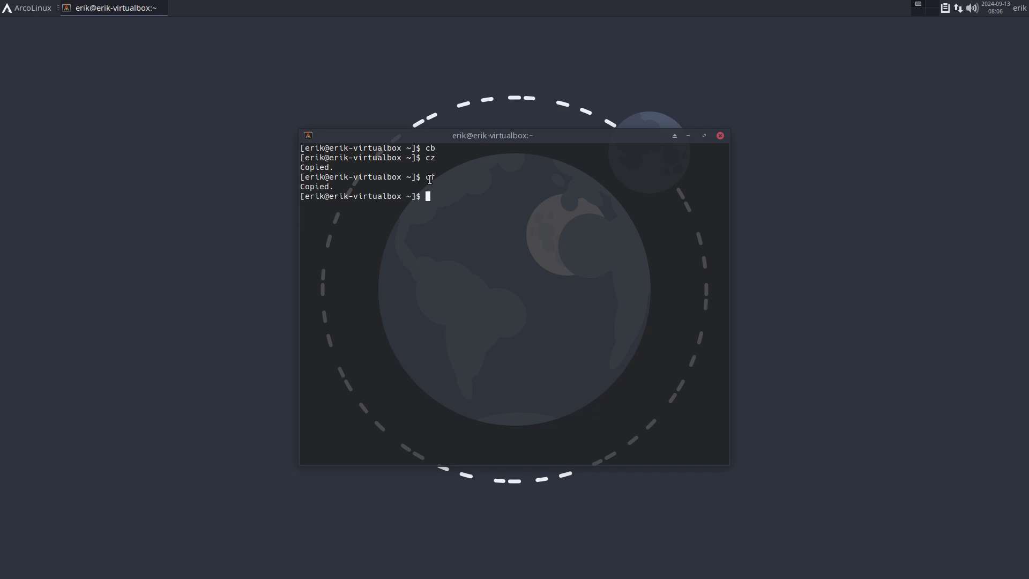
Launch the tweak tool with att and the admin password, and open its Fastfetch Editor page.
text(att)
key(Return)
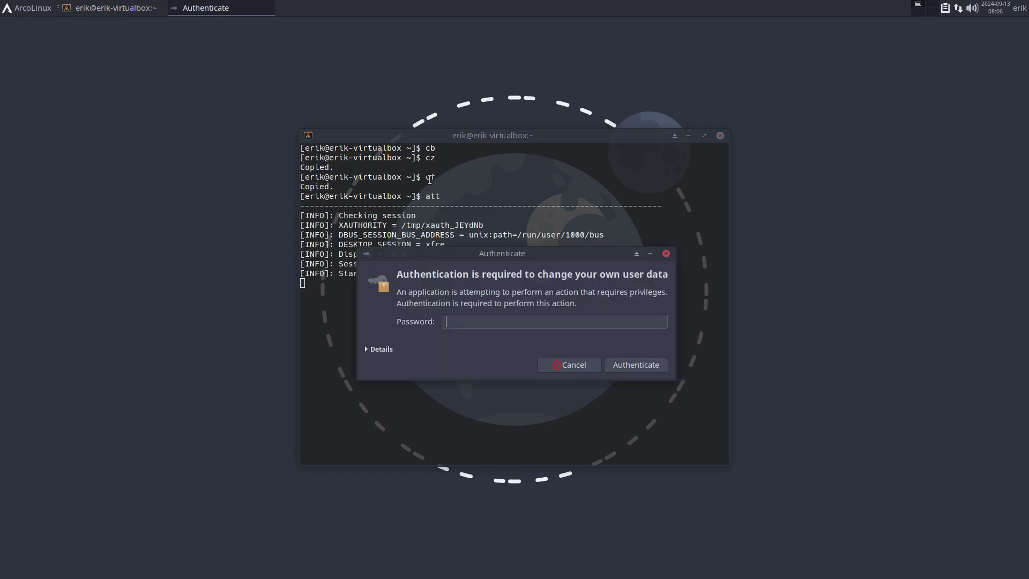
text(****)
key(Return)
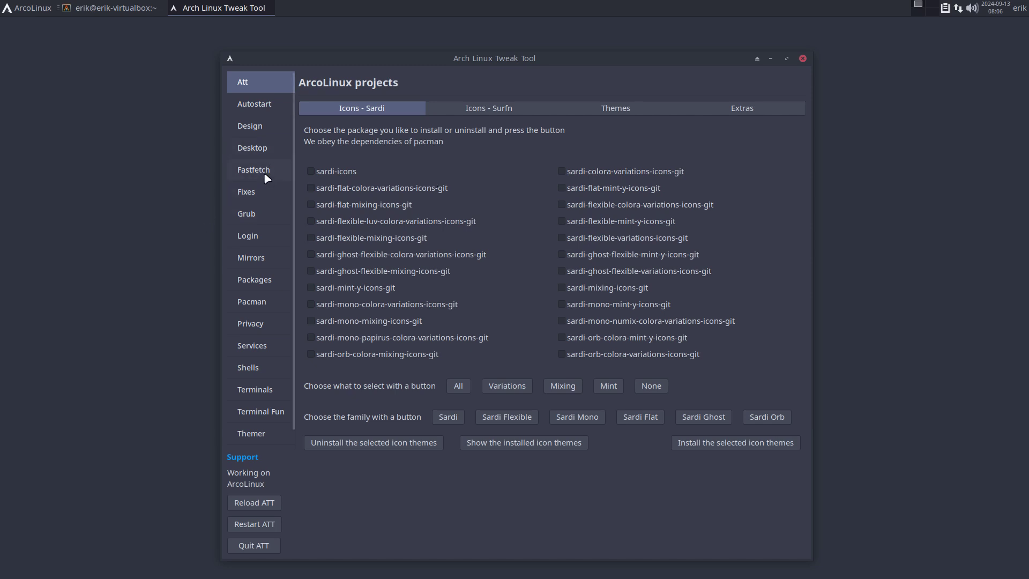
click(266, 178)
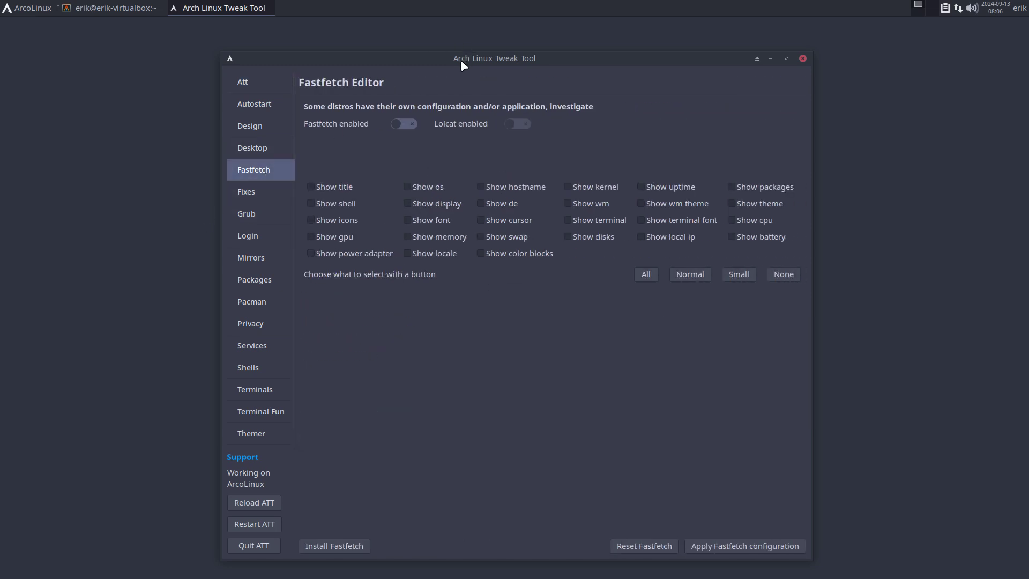
Place the tweak tool on the left with a new terminal beside it.
drag(461, 60, 257, 60)
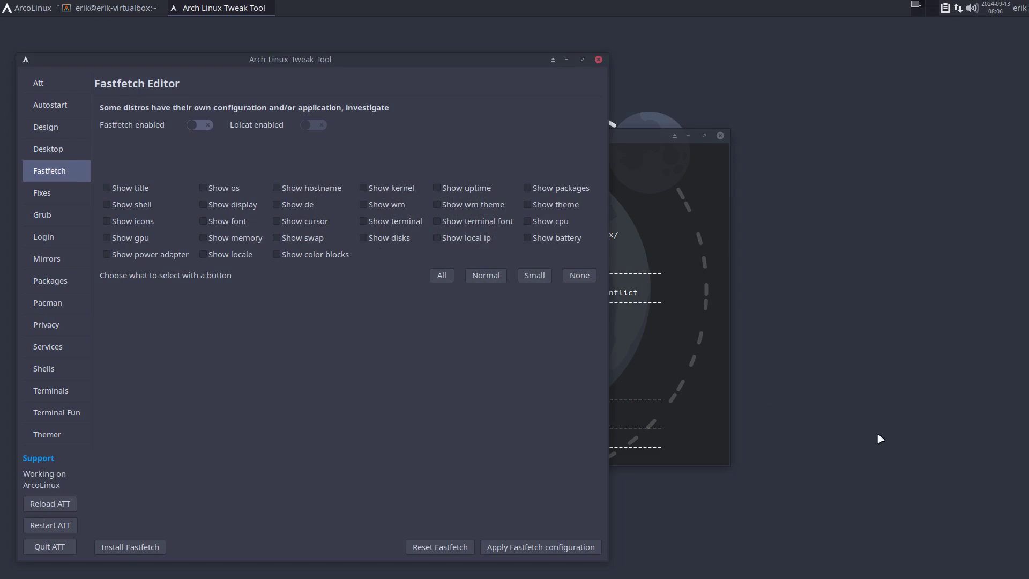
key(super+Return)
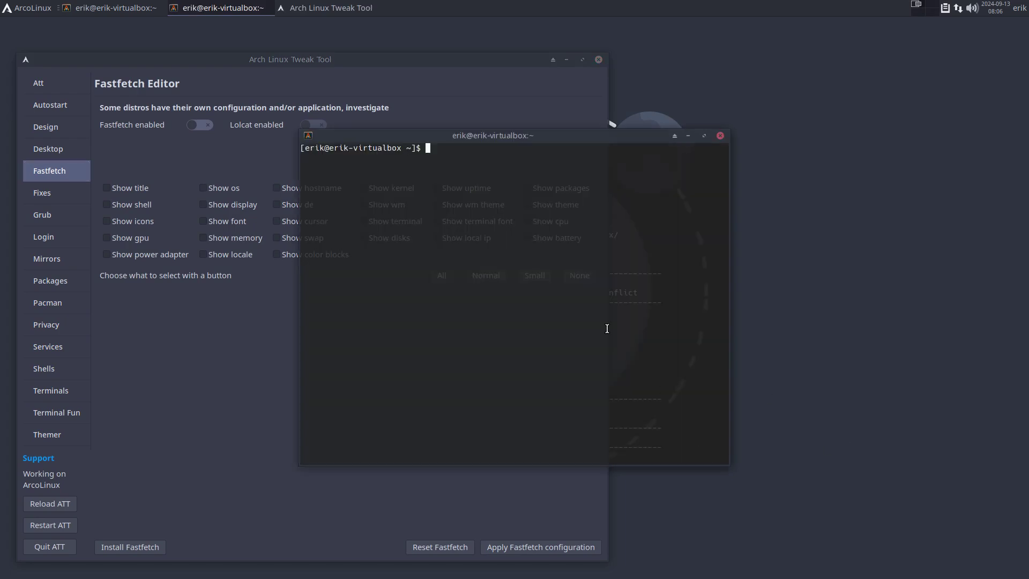
drag(513, 143, 749, 122)
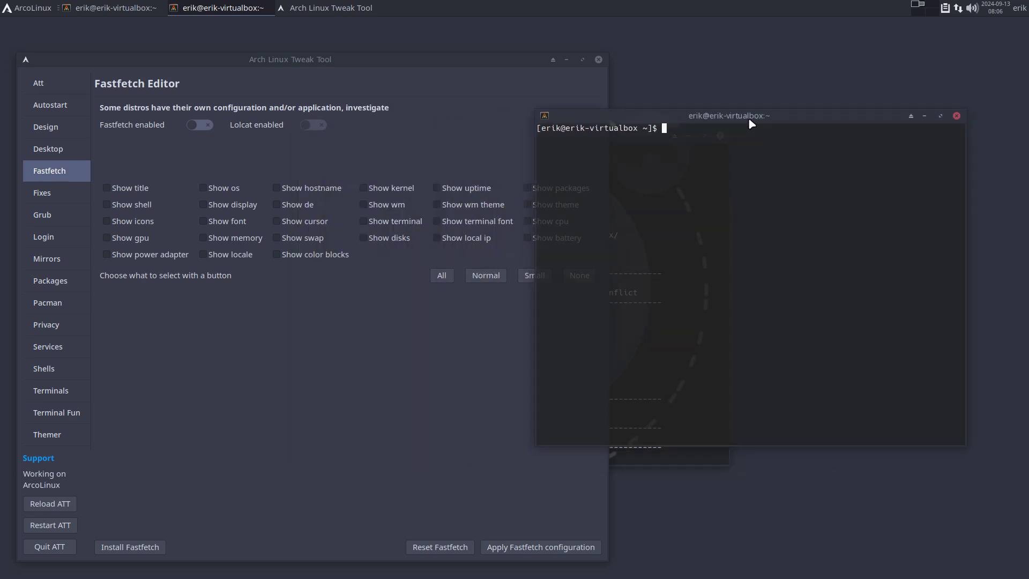
Enable fastfetch and open a new terminal to see its system greeting.
click(202, 124)
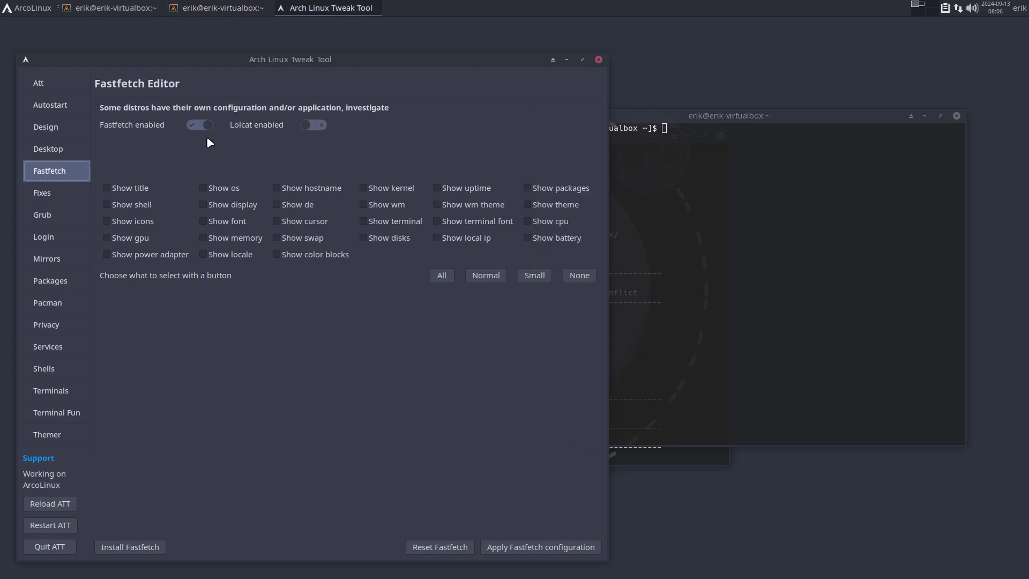
click(803, 262)
click(957, 115)
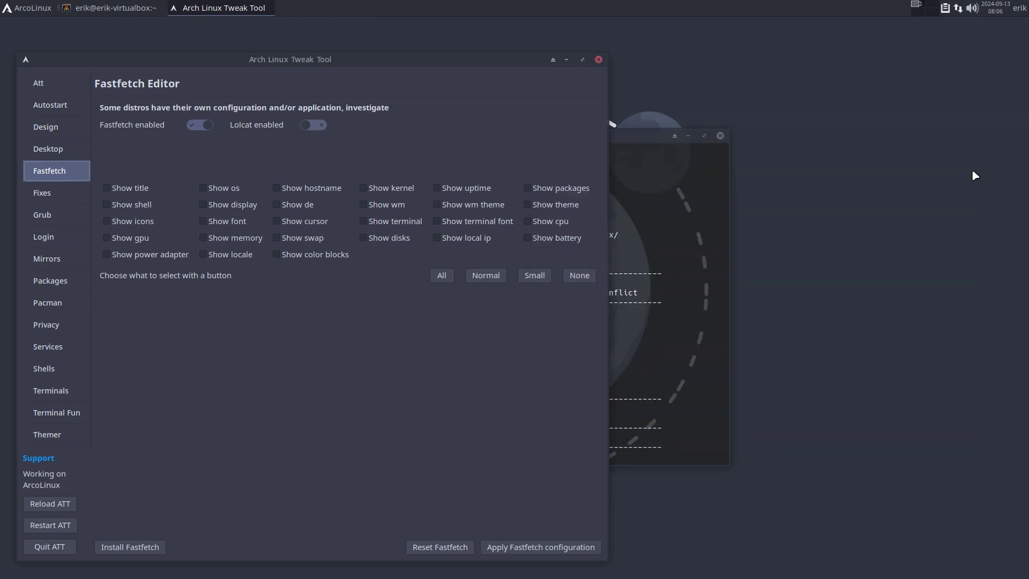
key(ctrl+alt+t)
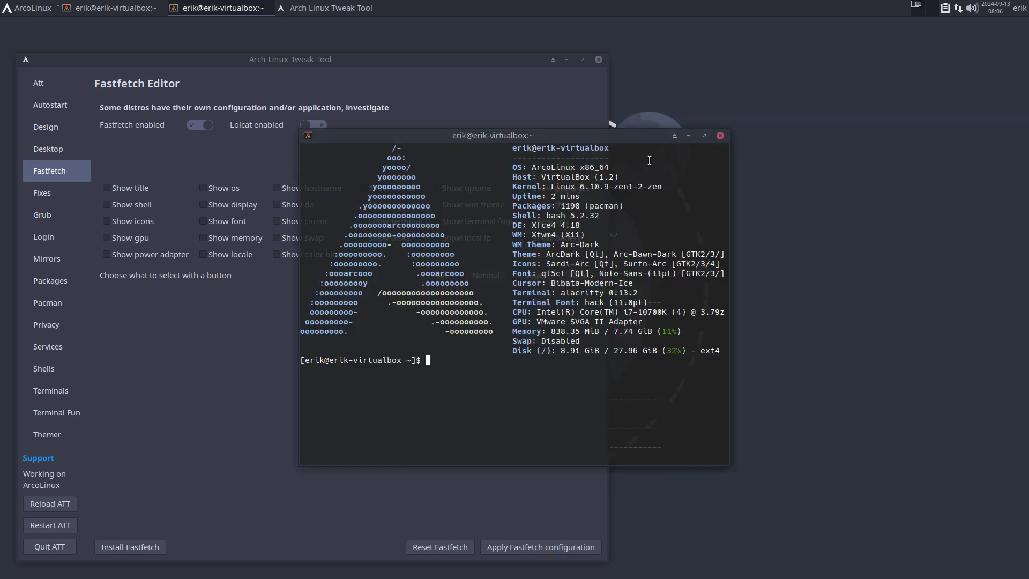
drag(596, 138, 806, 128)
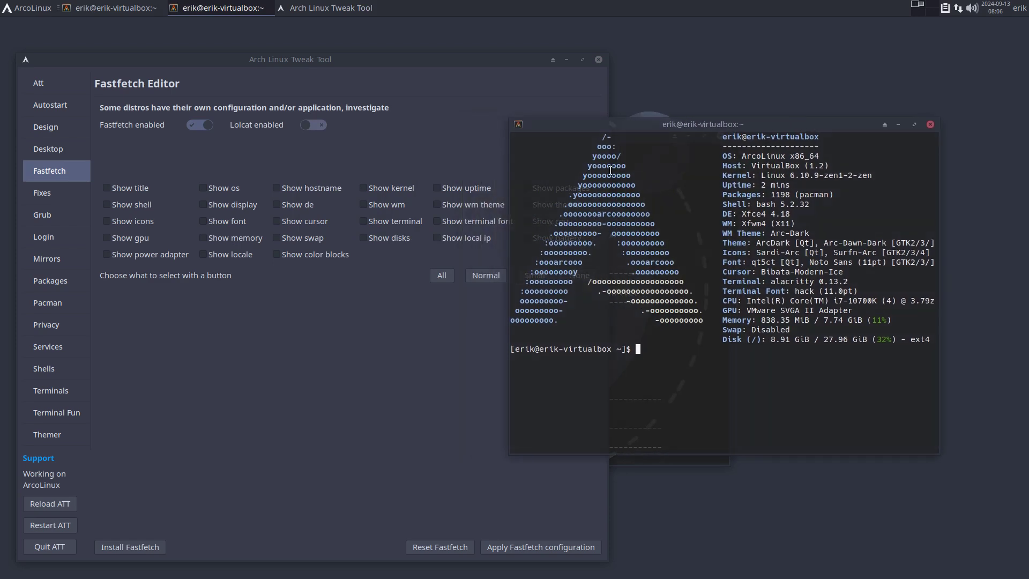
Enable lolcat for fastfetch and open a fresh terminal to check the rainbow-coloured output.
click(315, 130)
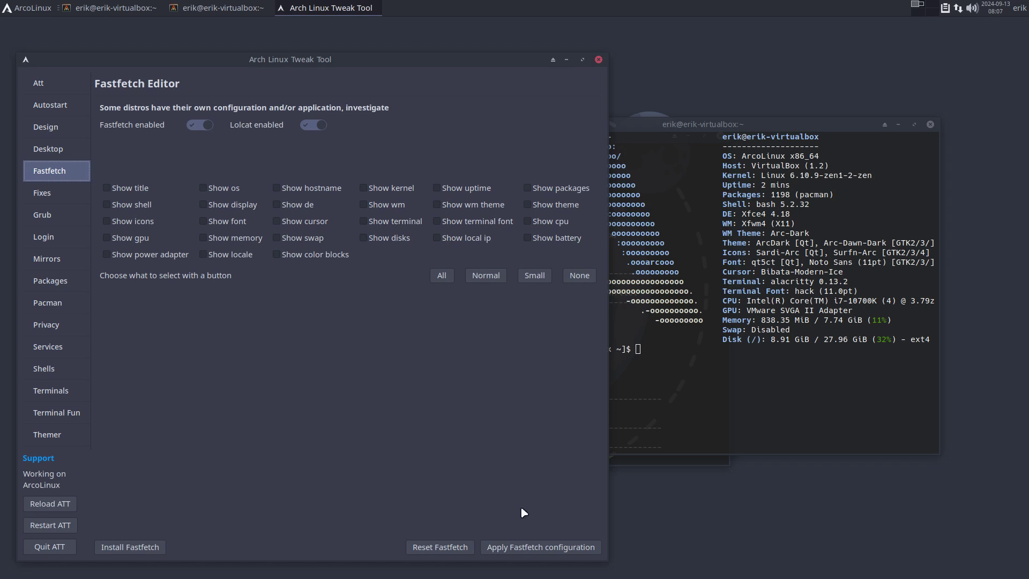
click(930, 124)
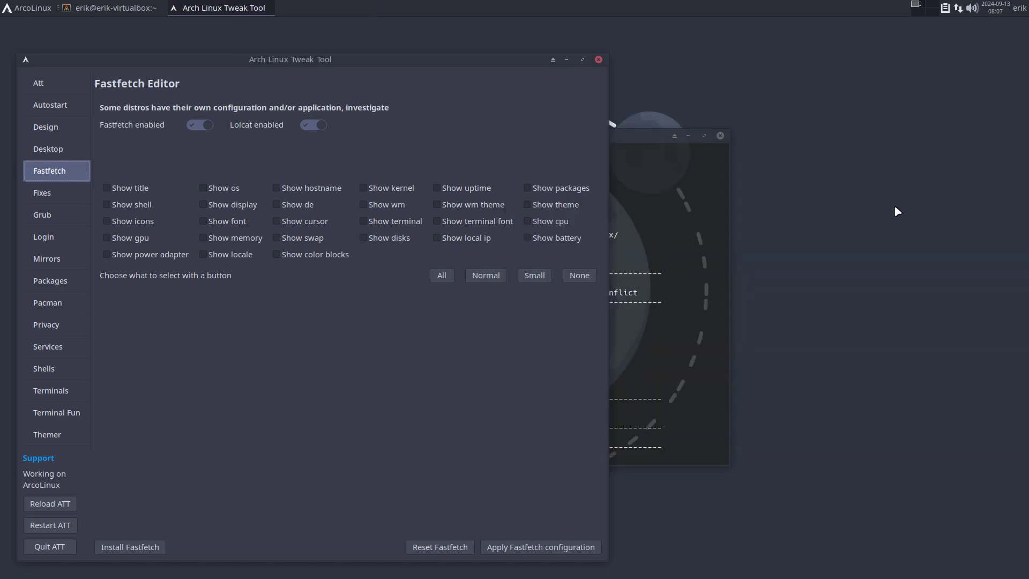
key(ctrl+alt+t)
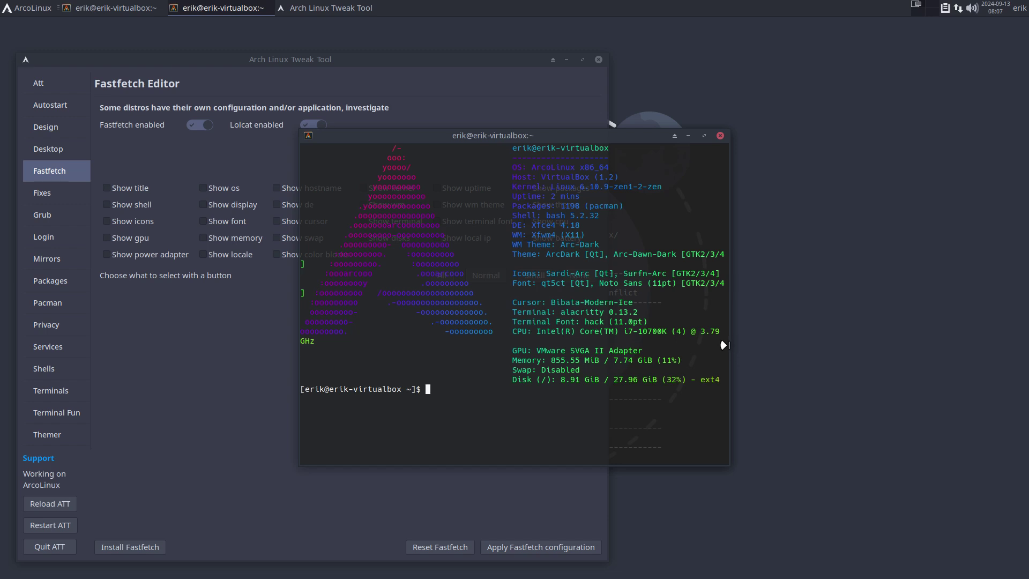
drag(730, 342, 827, 339)
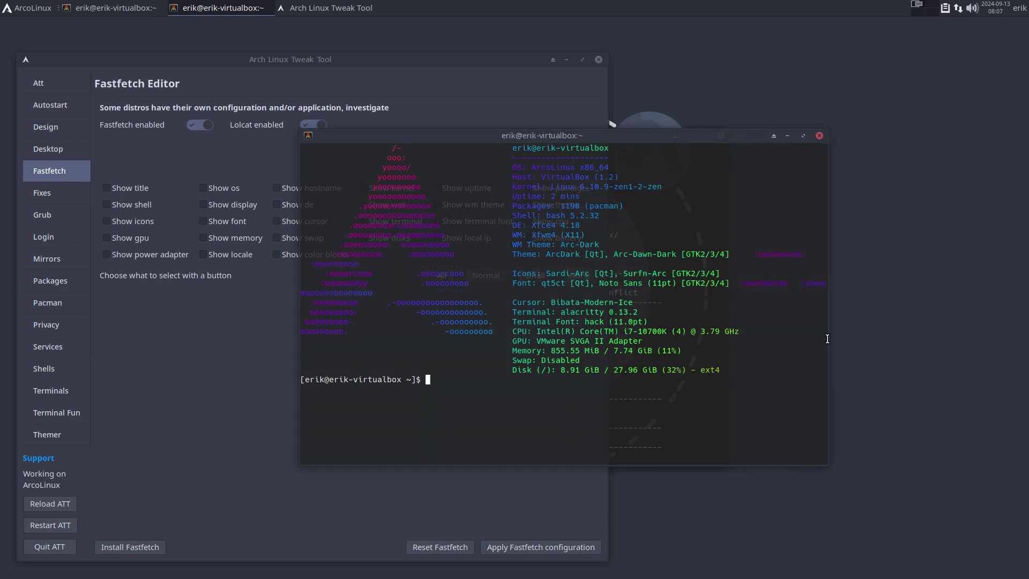
click(819, 135)
key(ctrl+alt+t)
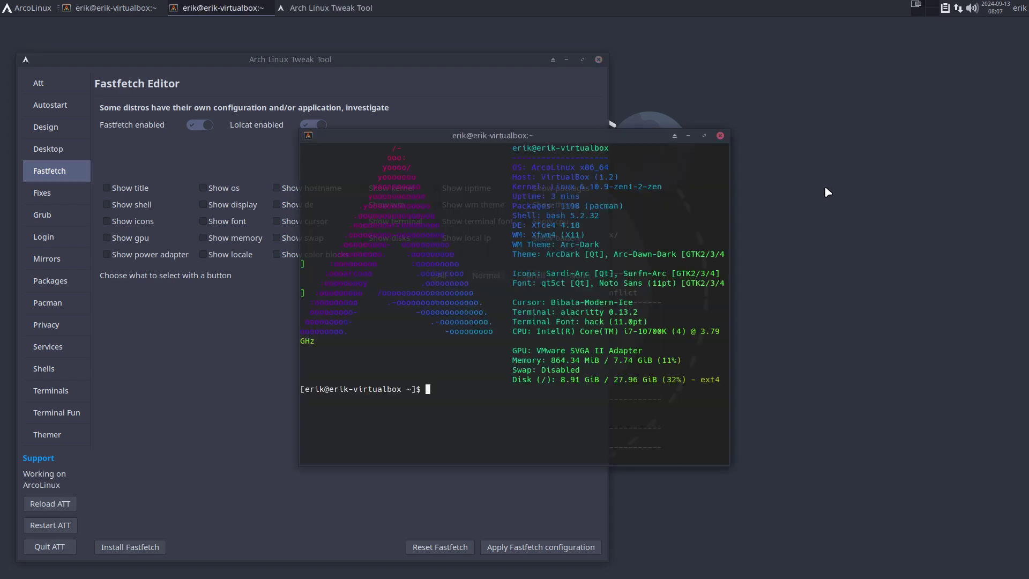
Try the Small, All and Normal info selections, then apply Normal and preview in a terminal.
click(720, 135)
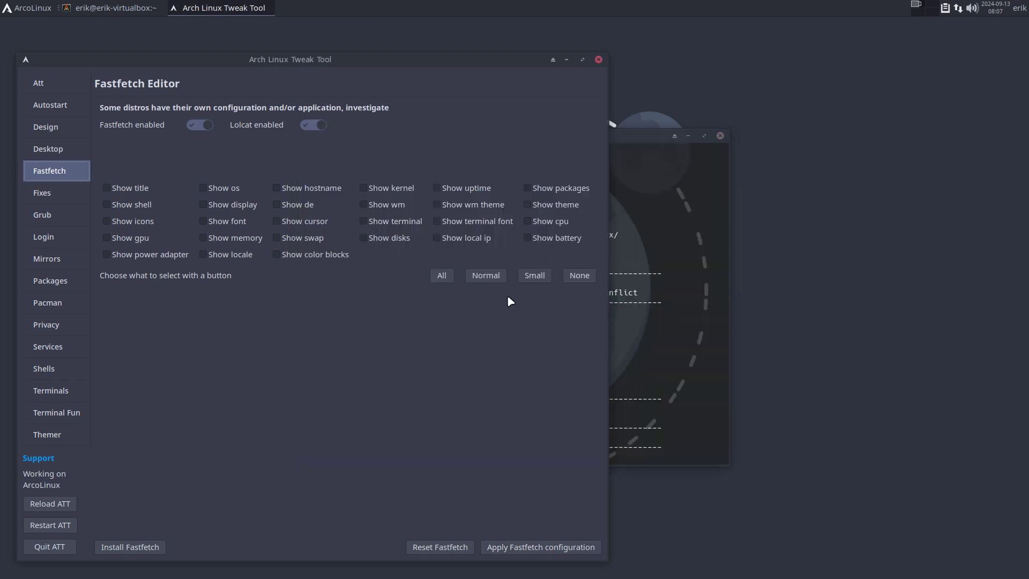
click(533, 278)
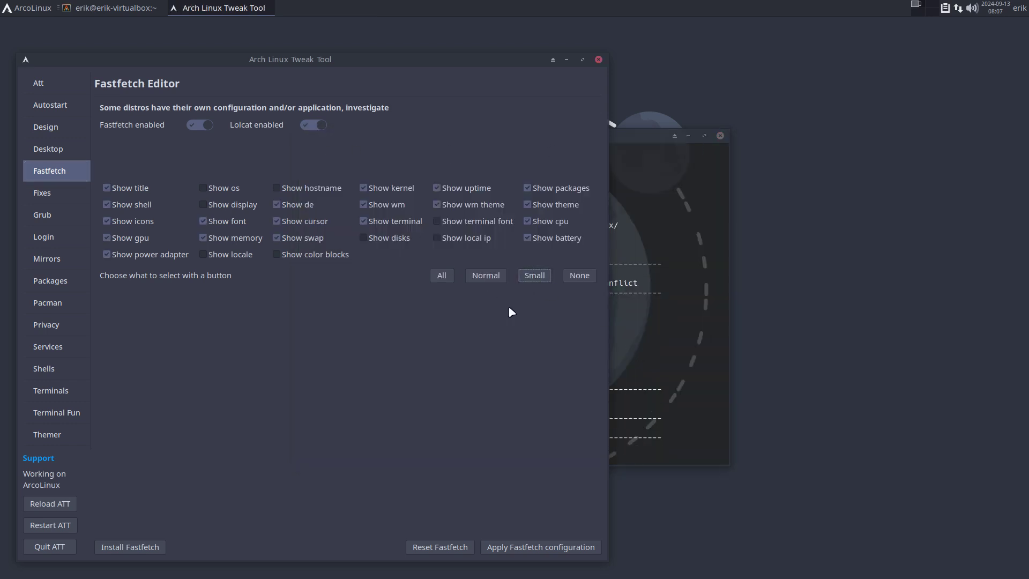
click(442, 277)
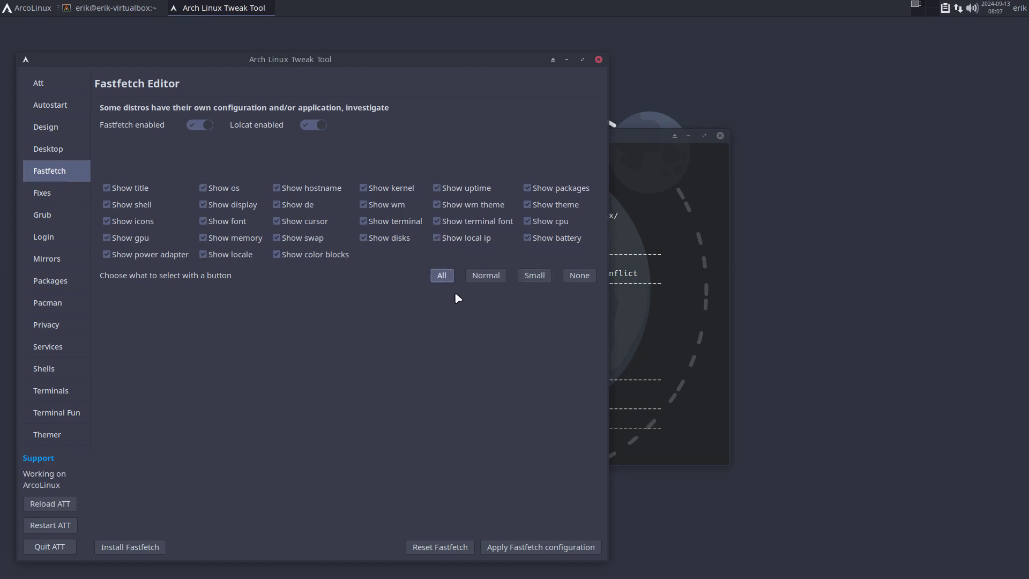
click(489, 280)
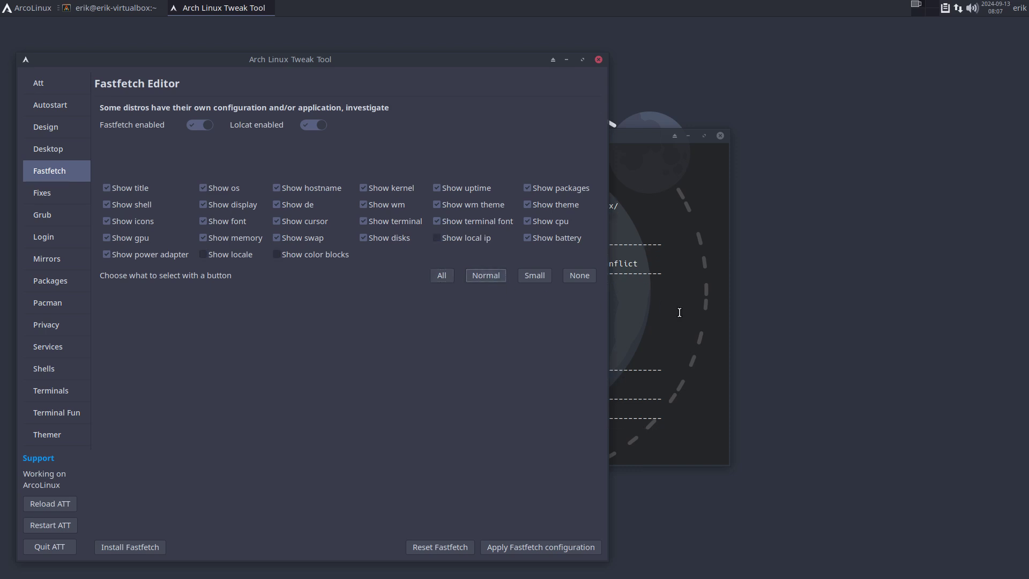
click(589, 547)
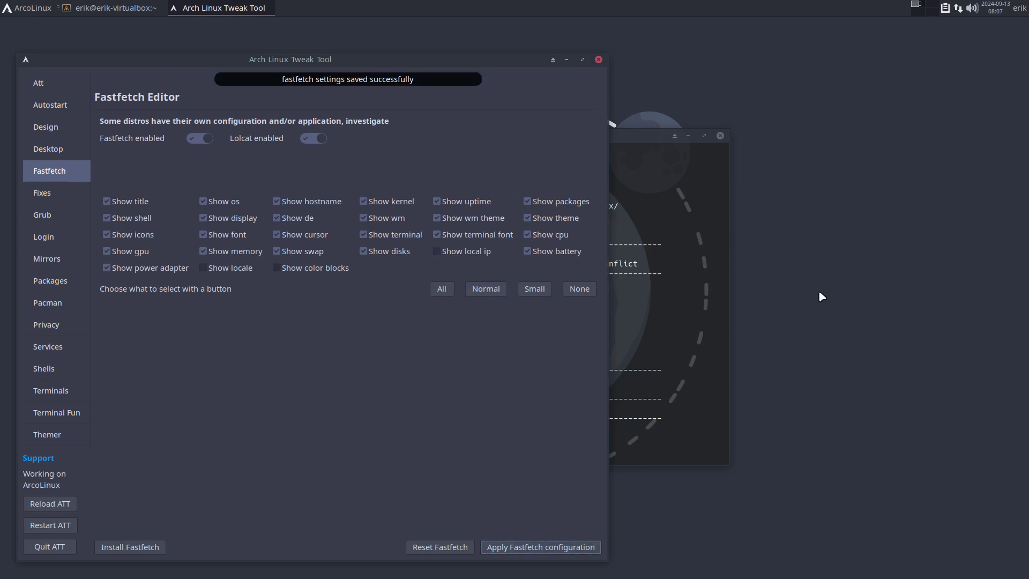
key(super+Return)
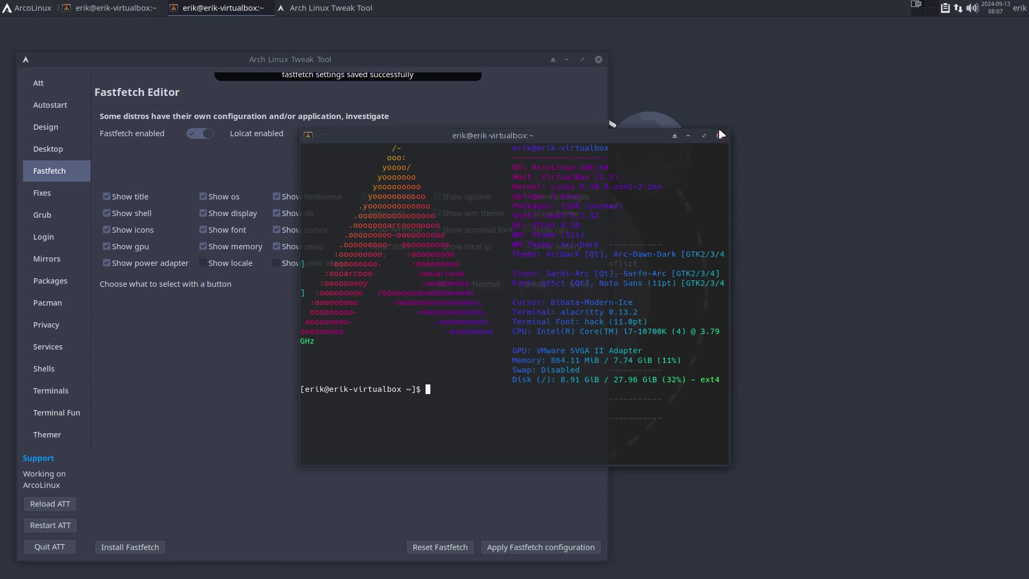
Apply the Small fastfetch info selection and check the preview.
click(719, 134)
click(535, 275)
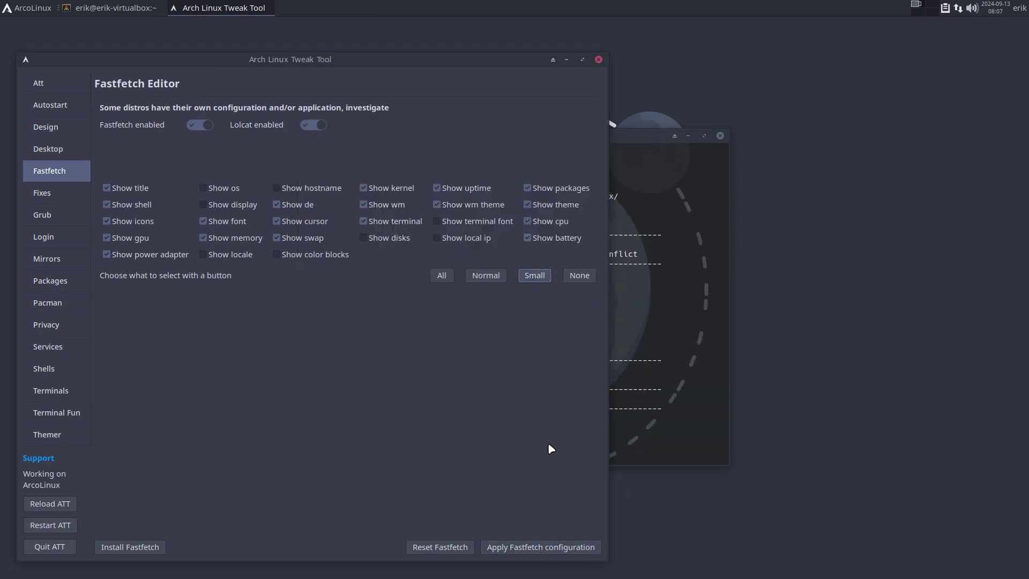
click(540, 547)
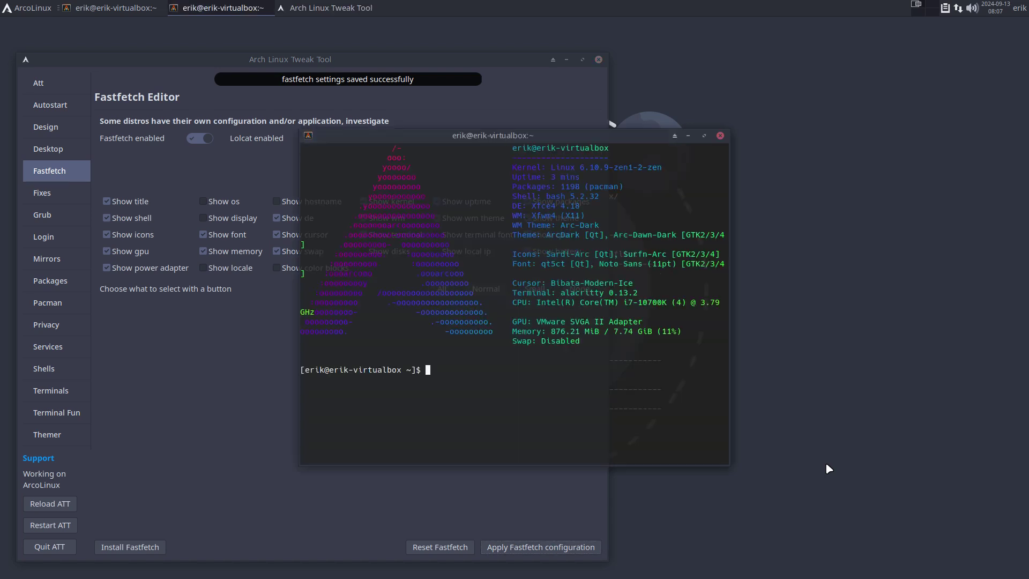
click(720, 136)
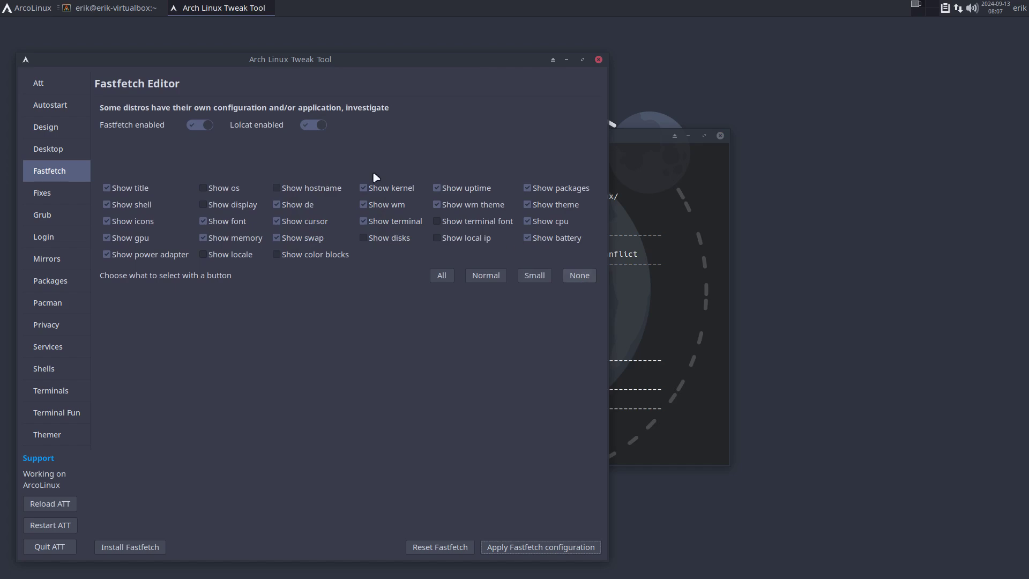
Clear every fastfetch info option, apply it, and preview the logo-only output.
click(578, 276)
key(super+Return)
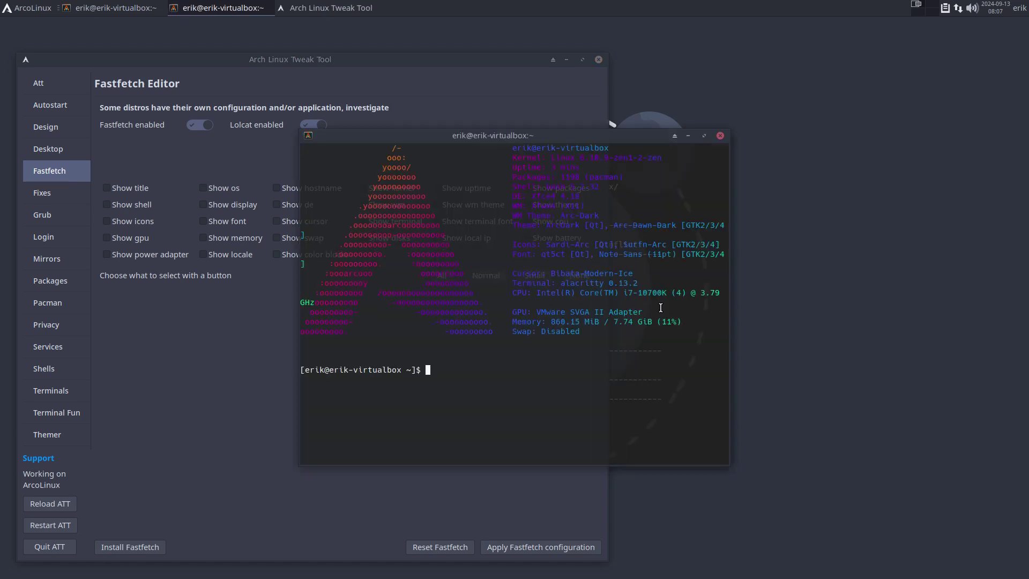
click(718, 135)
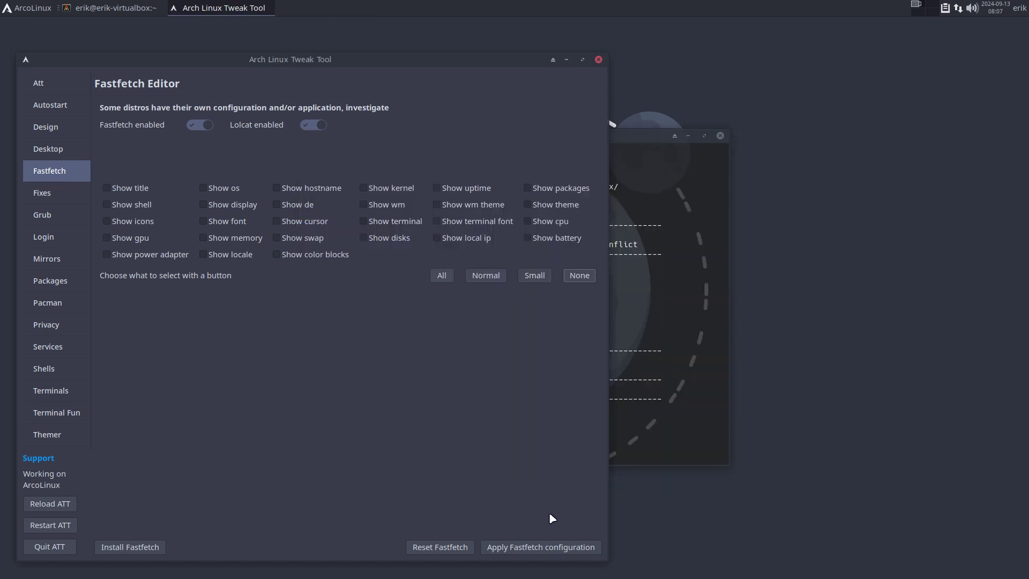
click(546, 547)
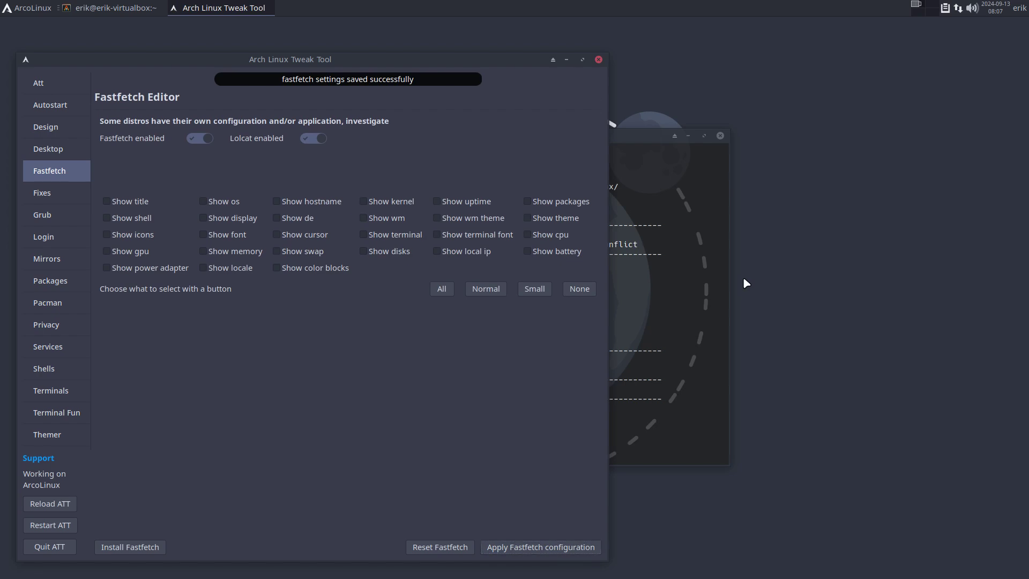
key(super+Return)
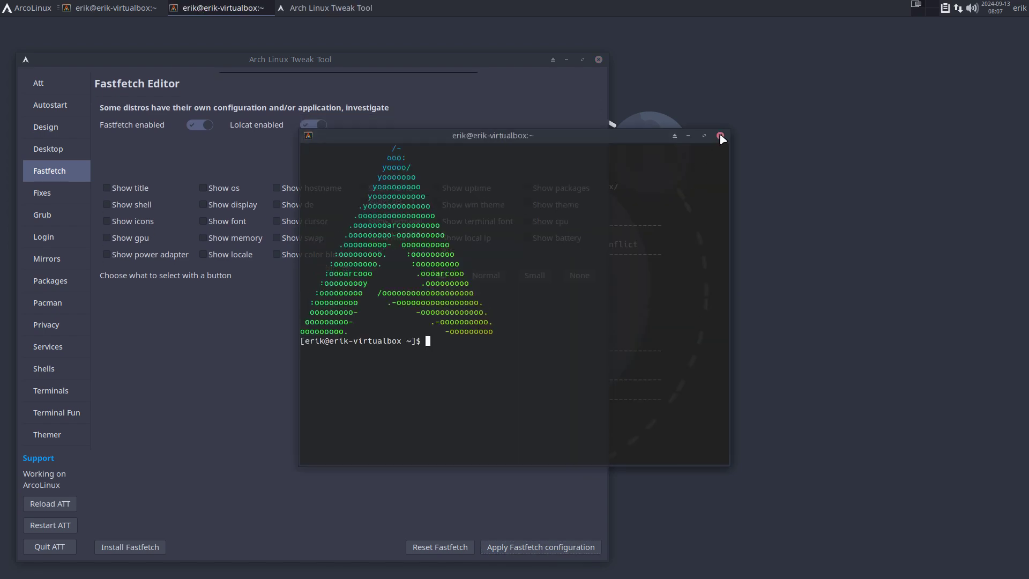
Turn lolcat off and save, then test saving with fastfetch disabled.
click(720, 135)
click(309, 126)
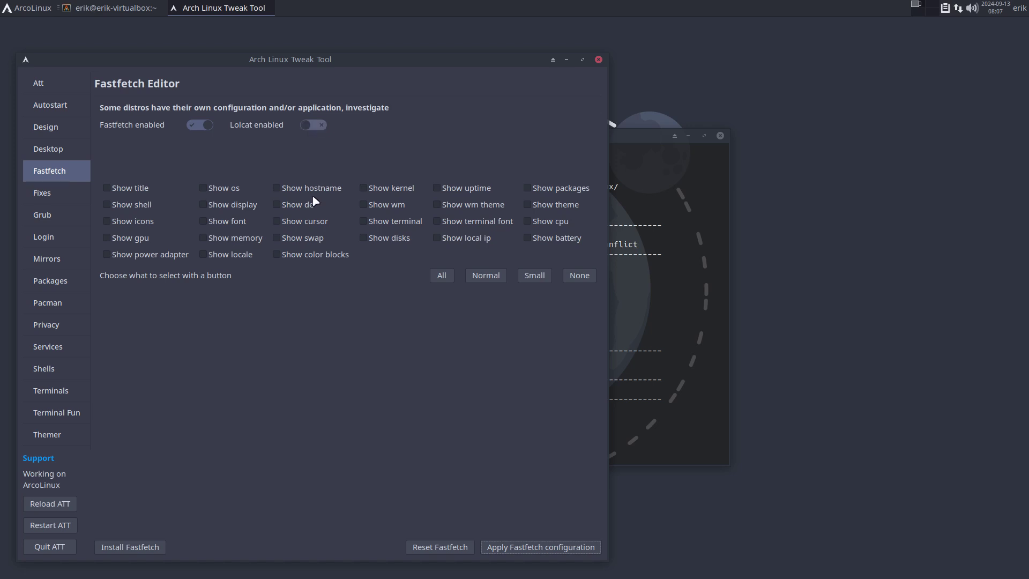
click(579, 543)
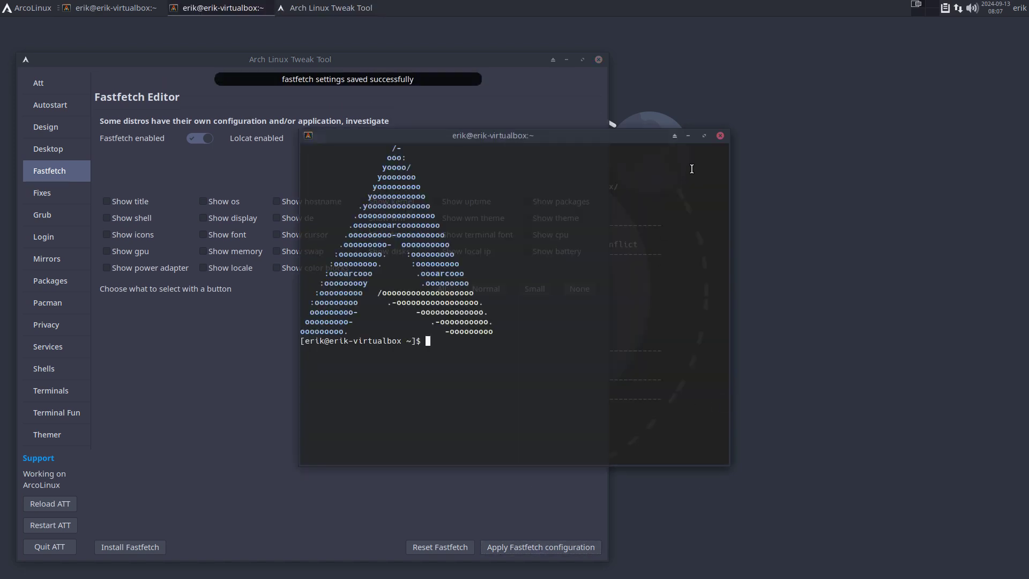
click(719, 136)
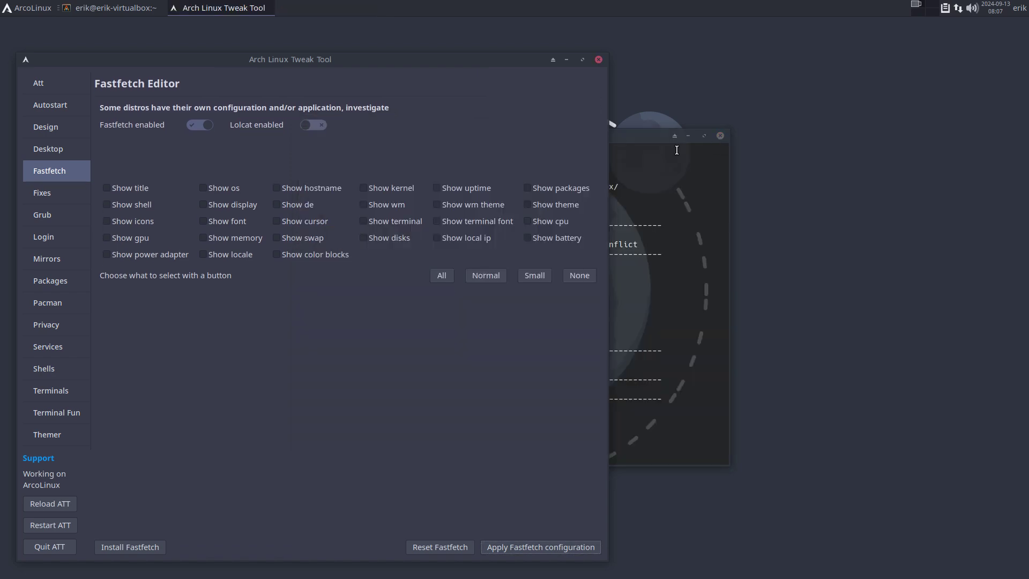
click(199, 125)
click(523, 546)
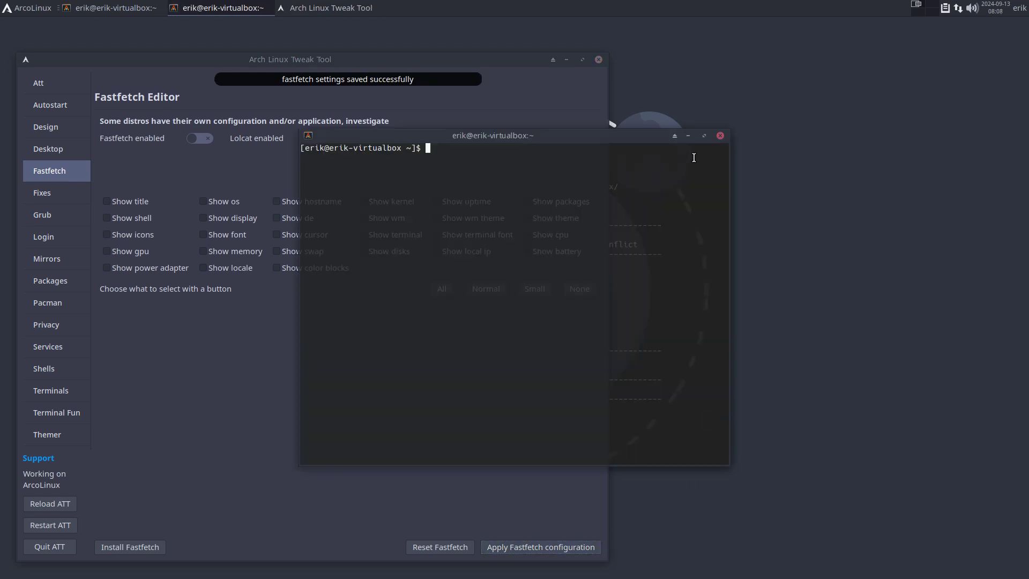
click(720, 136)
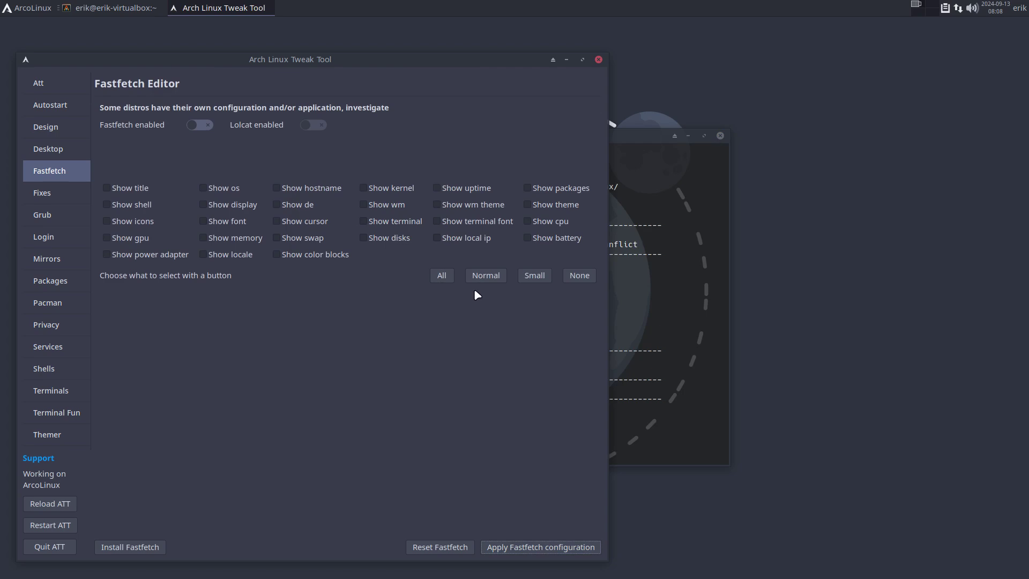
Apply the Normal info selection with fastfetch re-enabled and preview it in a new terminal.
click(486, 275)
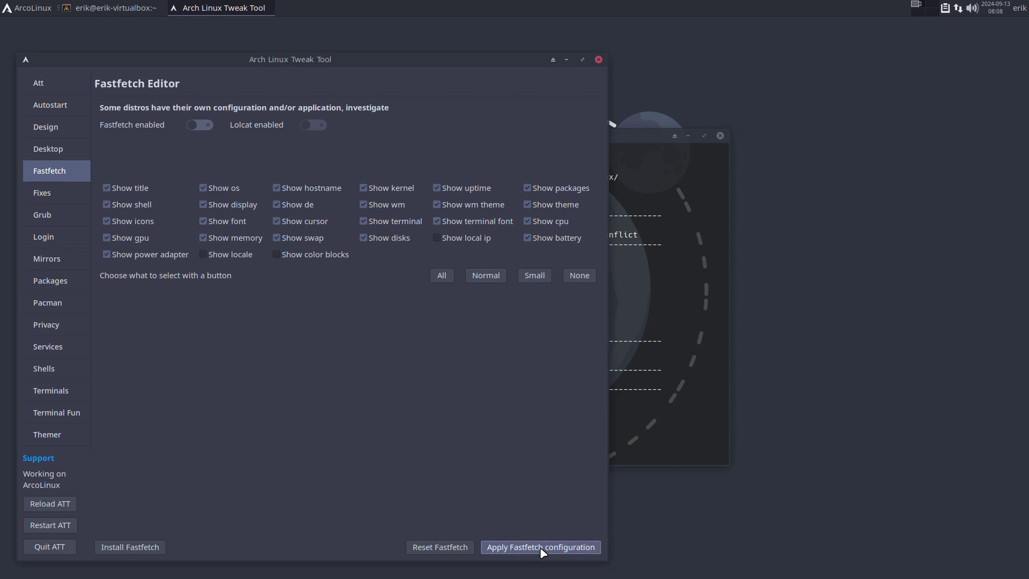
click(542, 547)
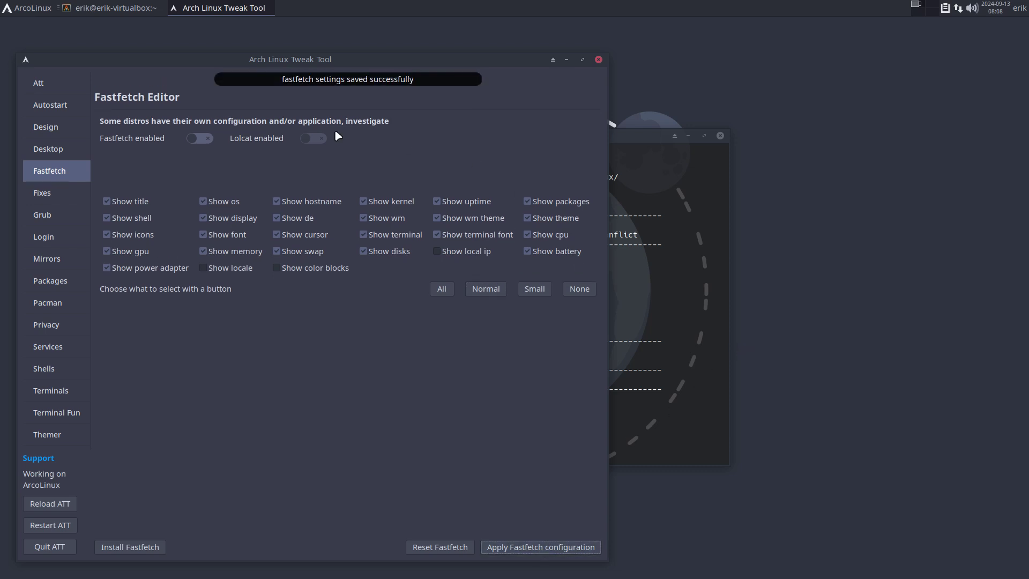
click(204, 138)
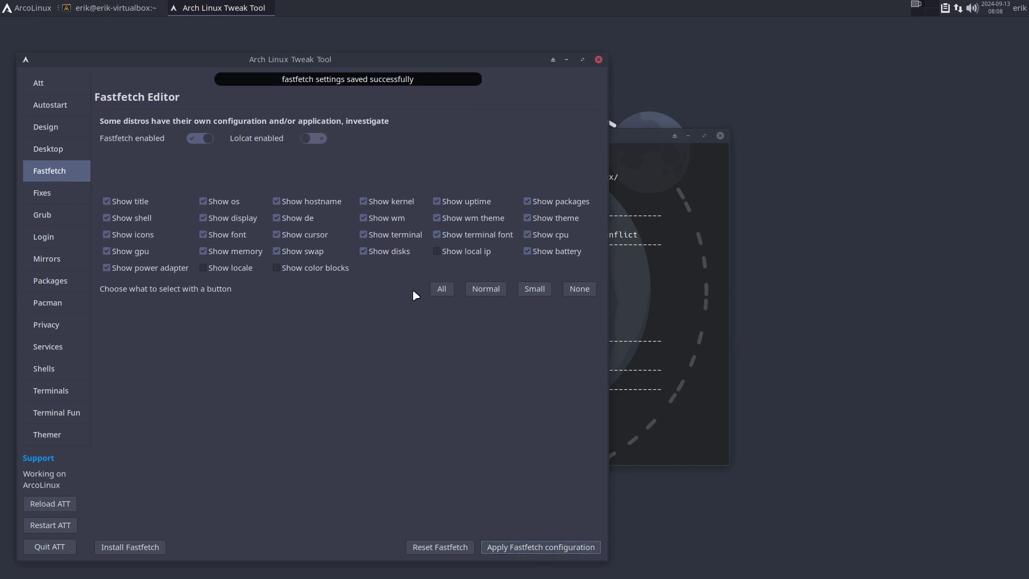
click(561, 547)
key(ctrl+alt+t)
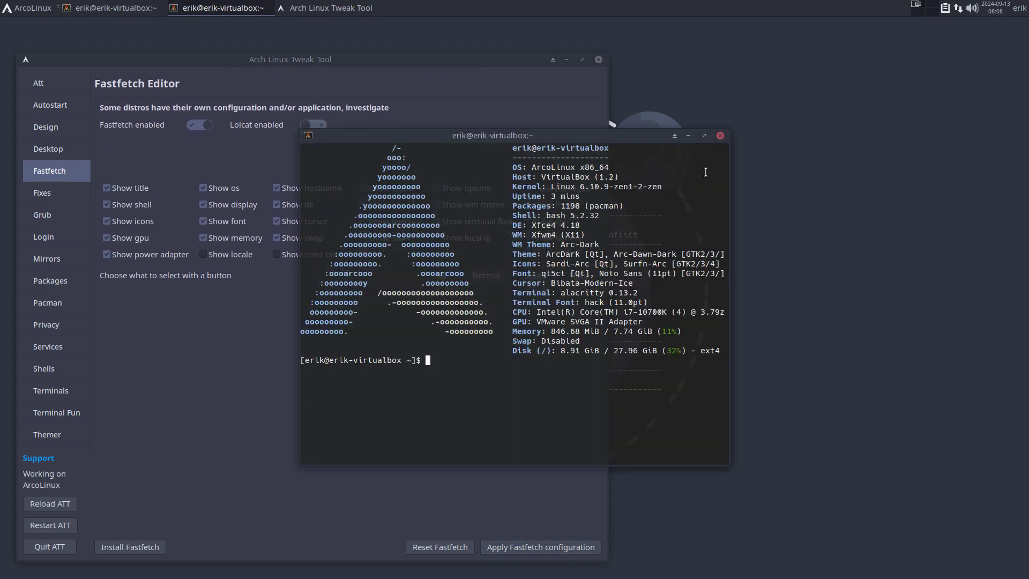
Install neofetch with 'sudo pacman -S neofetch' in a fresh terminal, then run neofetch.
click(721, 136)
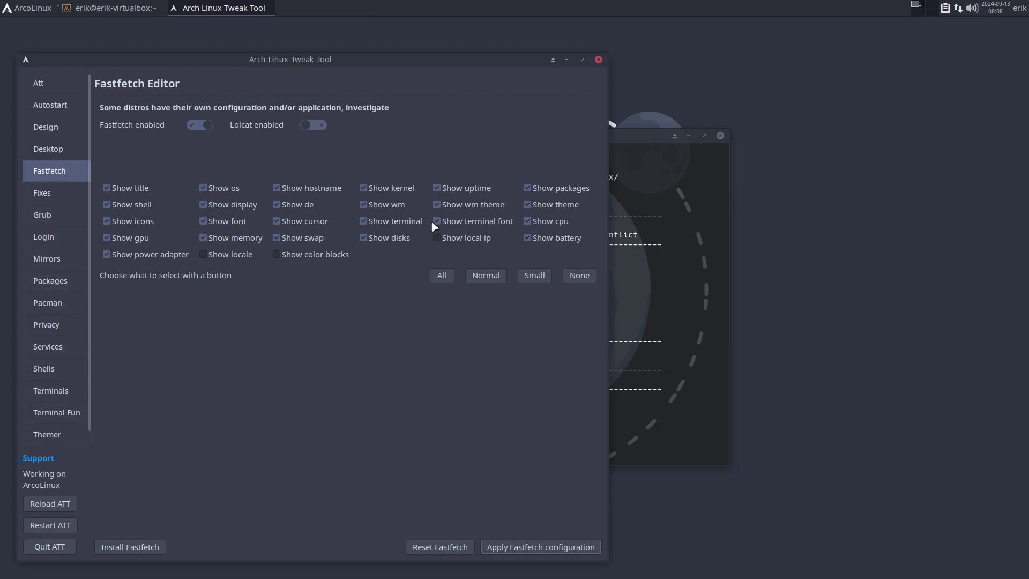
click(688, 187)
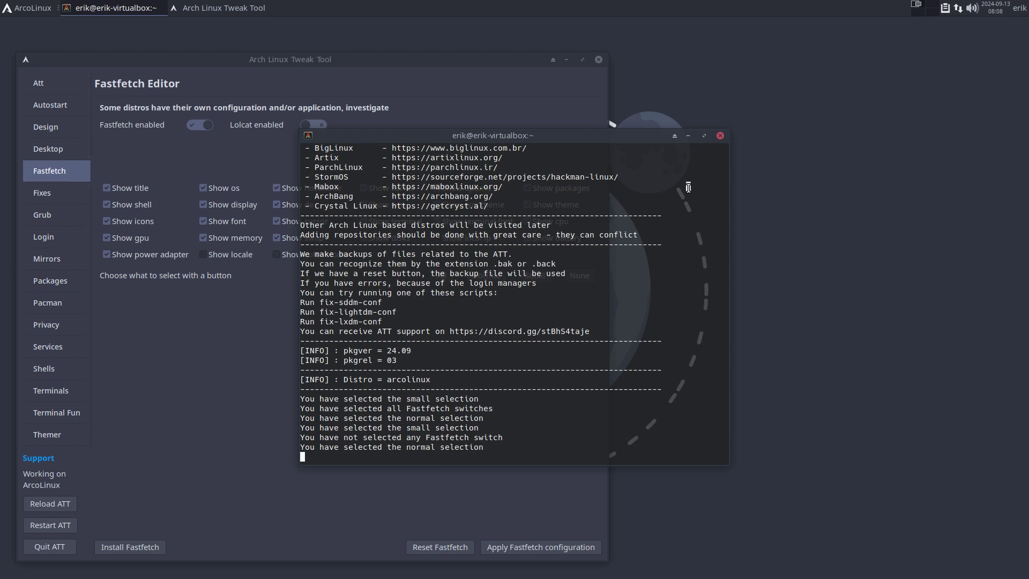
key(ctrl+alt+t)
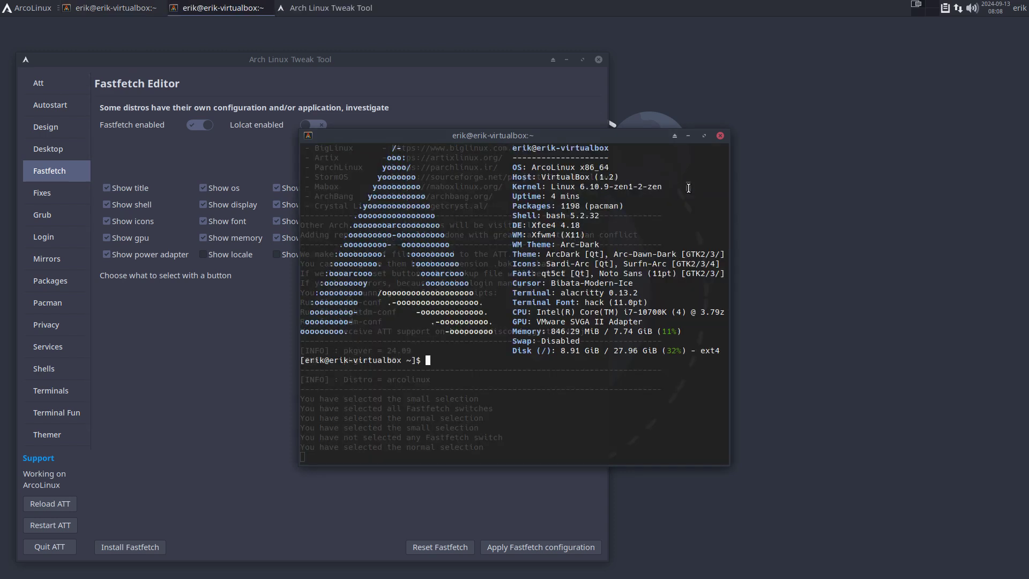
text(sudo pacman -S neofetch)
key(Return)
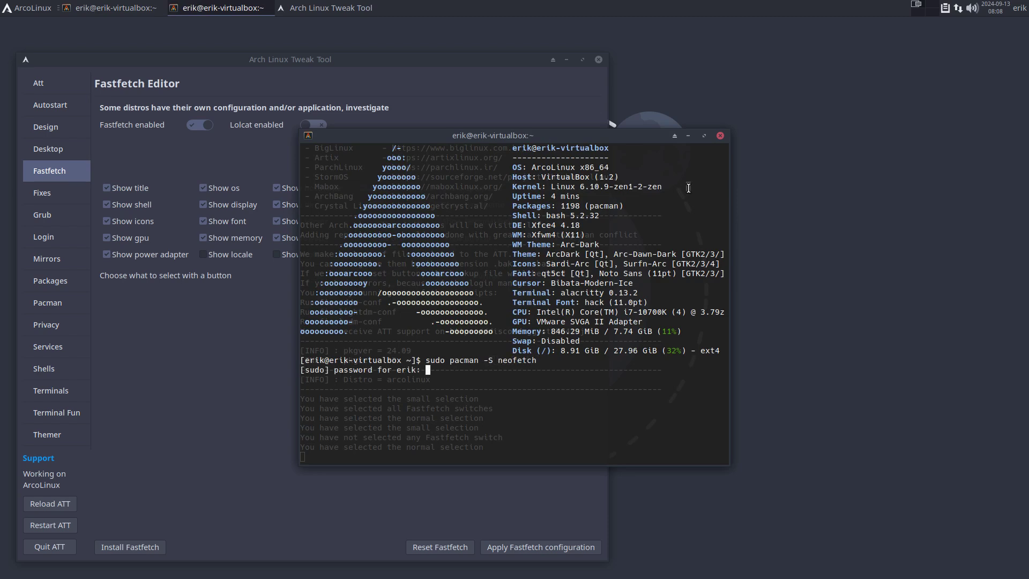
key(Return)
key(Return)
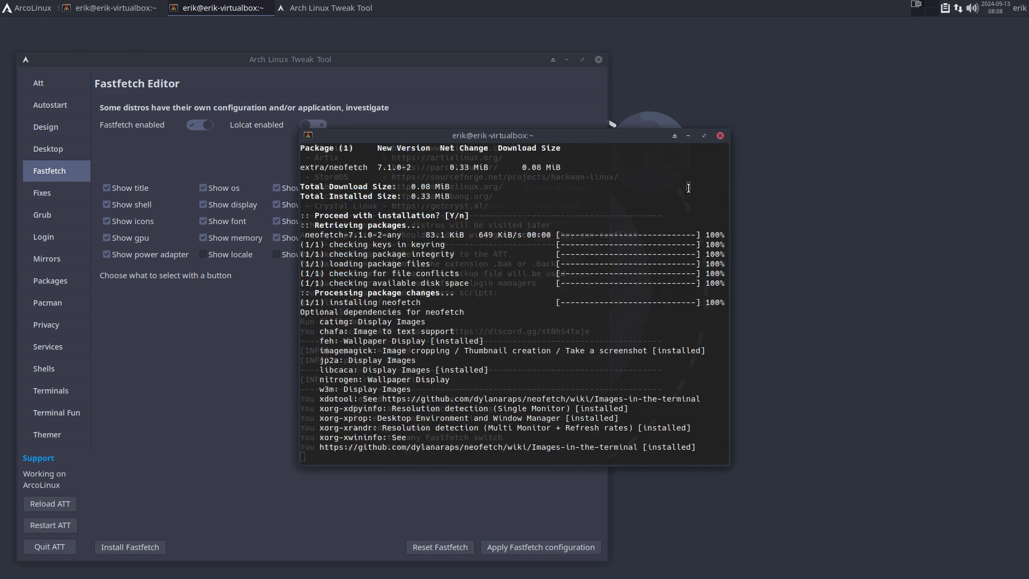
text(neofetch)
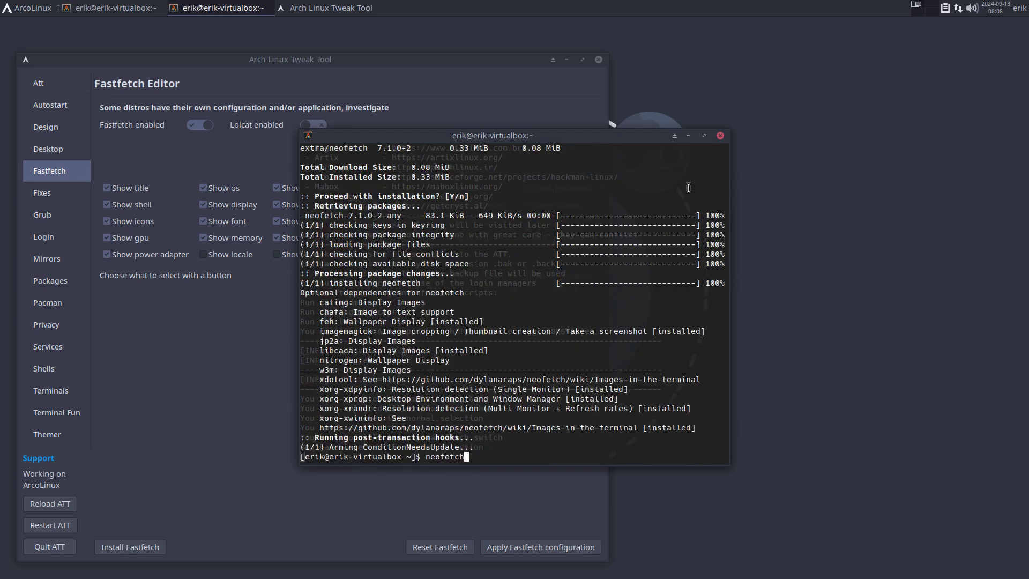
key(Return)
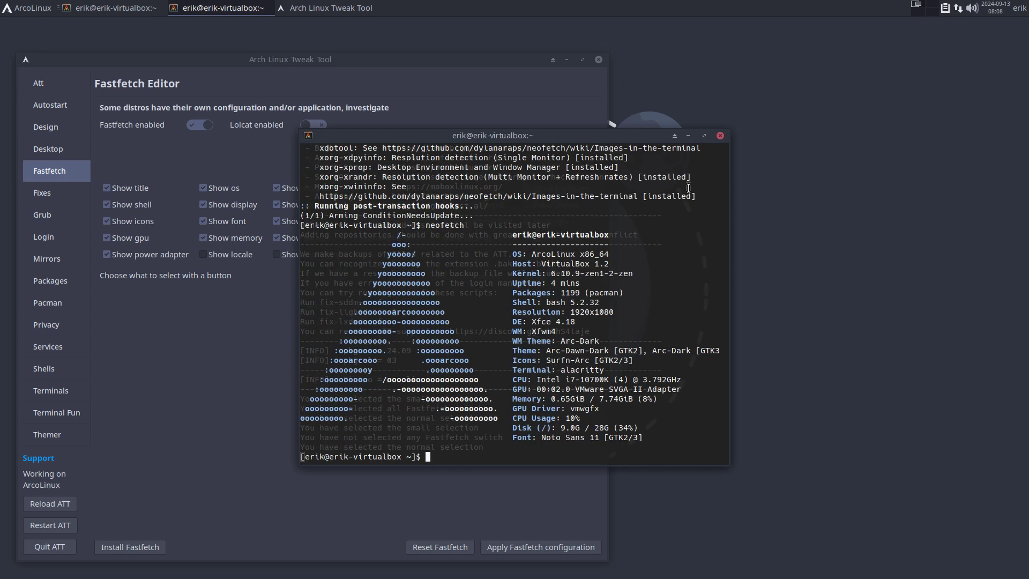